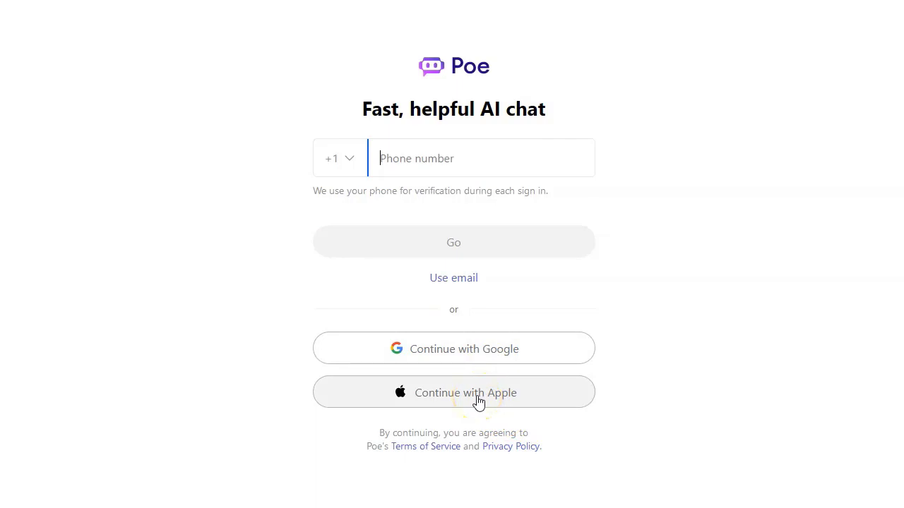
Step: Sign in to Poe through Continue with Google and the account chooser, landing on the empty Sage chat
left_click(477, 353)
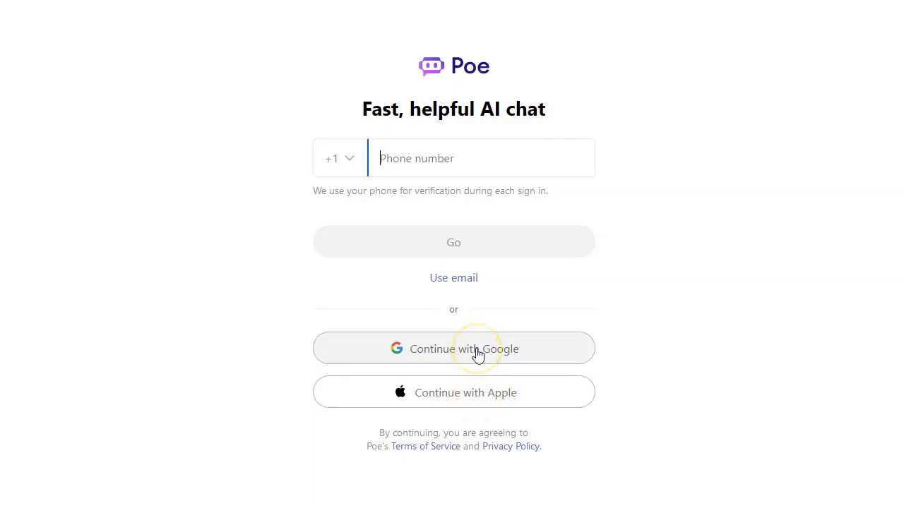
left_click(477, 353)
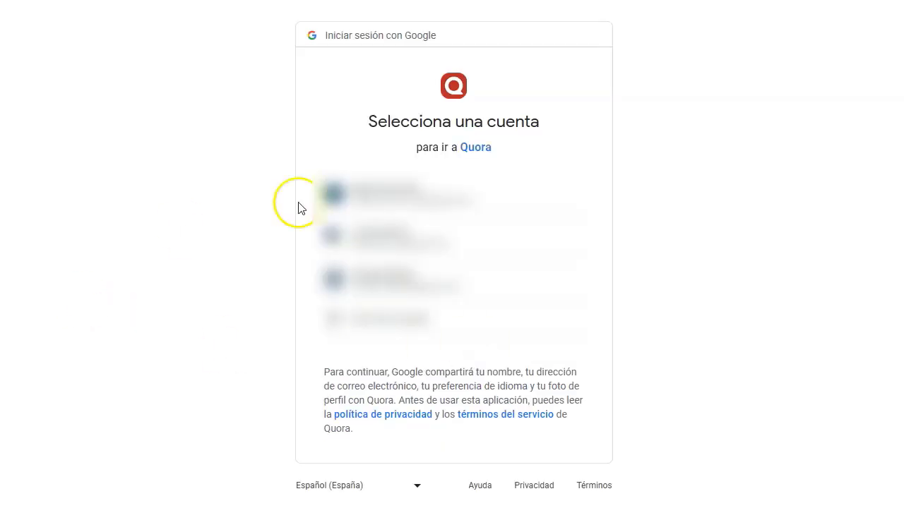
left_click(413, 244)
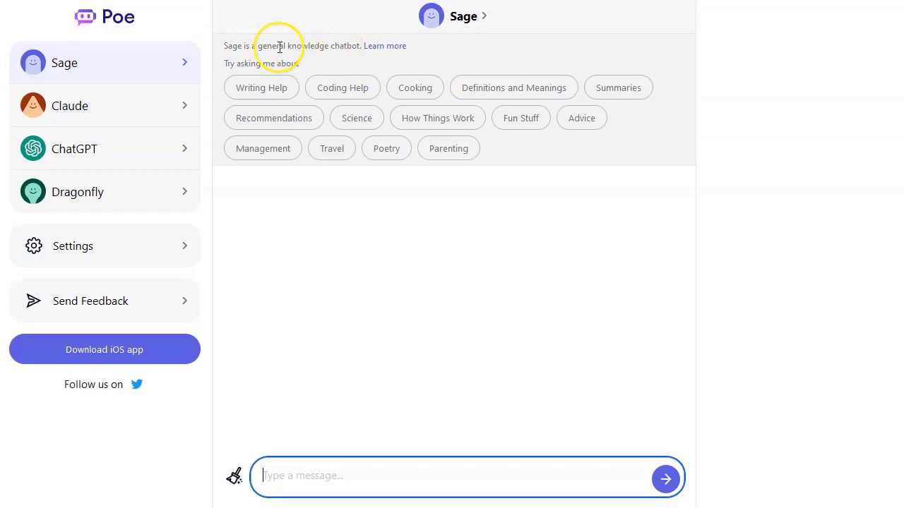
left_click_drag(224, 63, 302, 63)
left_click(302, 63)
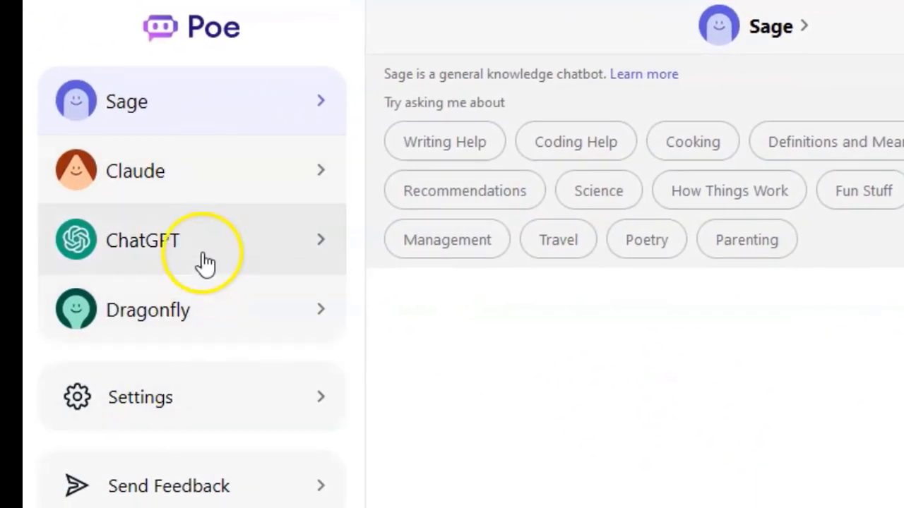
left_click(209, 172)
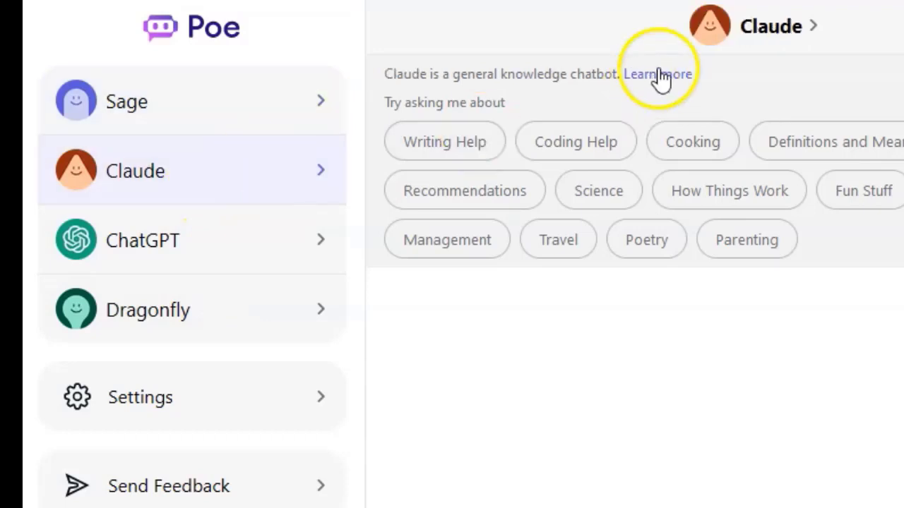
left_click(260, 254)
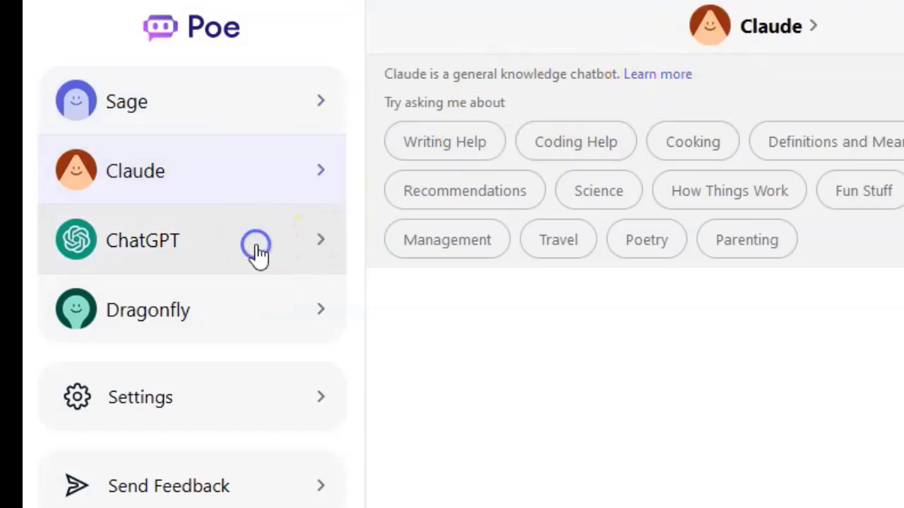
left_click(243, 319)
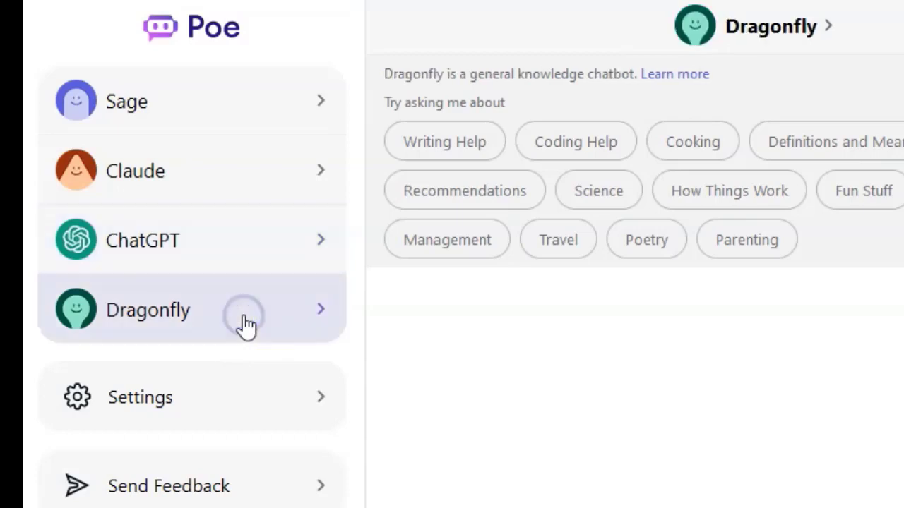
left_click(235, 100)
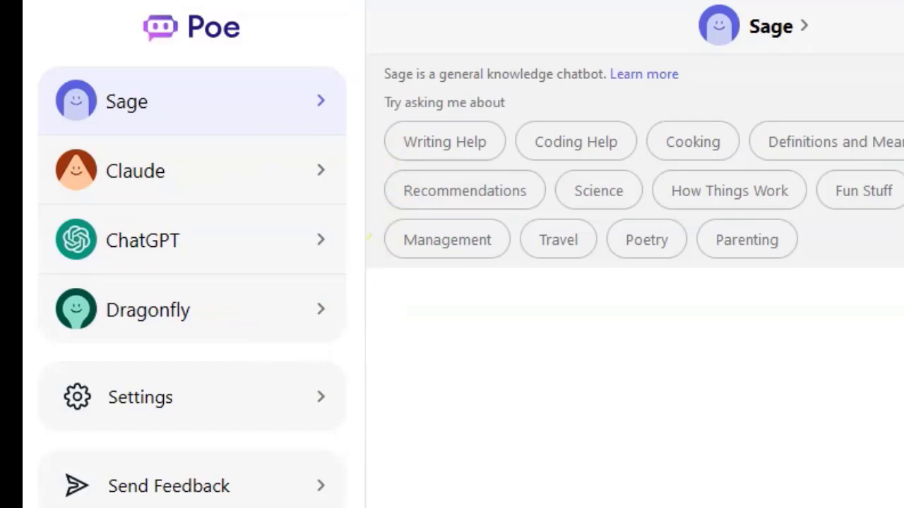
type("¿C")
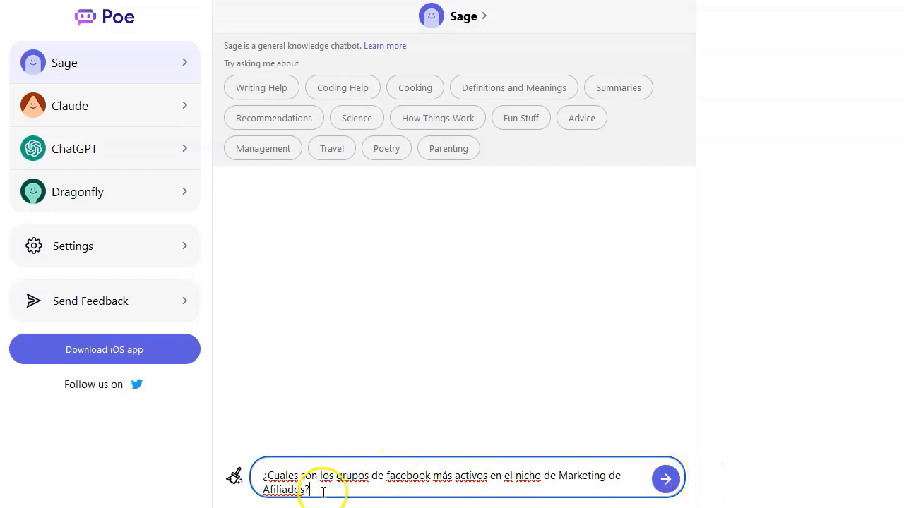
Step: Copy the affiliate-marketing Facebook groups question and send it to Sage
left_click_drag(270, 478, 263, 476)
key("ctrl+c")
left_click(303, 476)
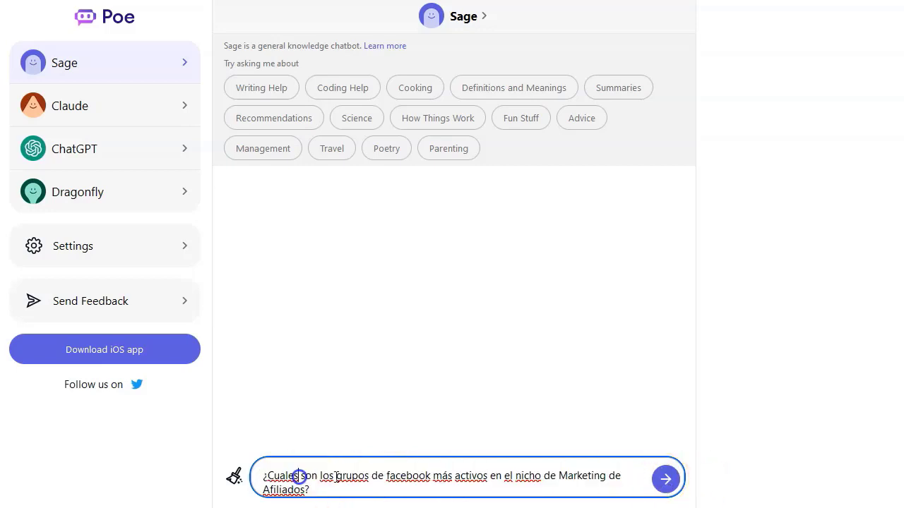
left_click(665, 480)
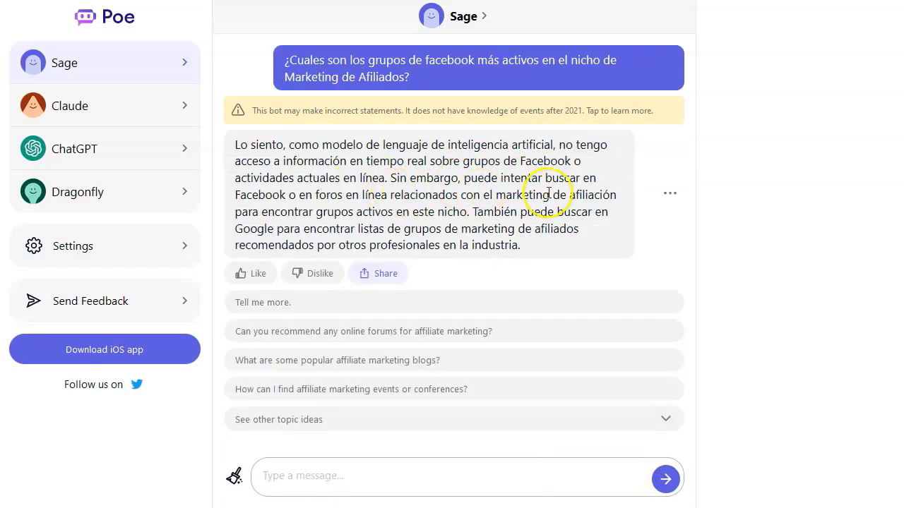
left_click(118, 106)
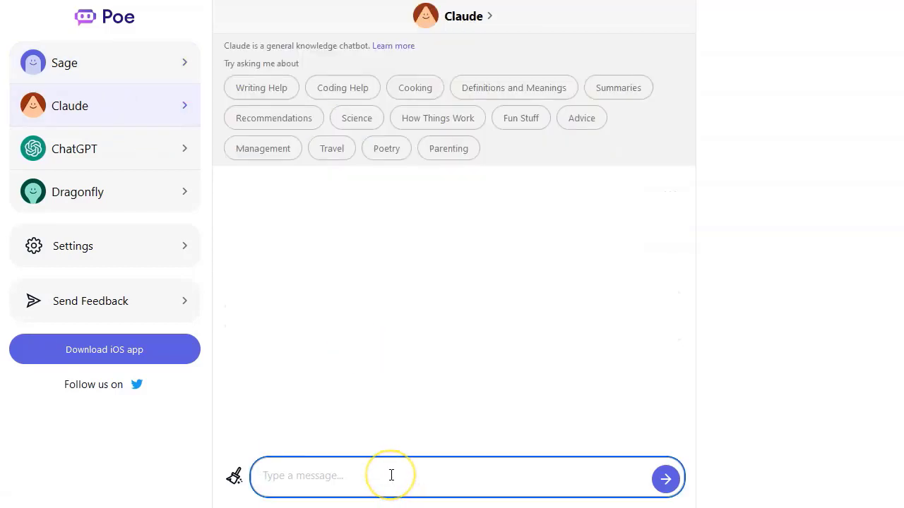
Step: Paste the Facebook groups question into Claude, send it, and scroll through its five-group reply
key("ctrl+v")
left_click(665, 479)
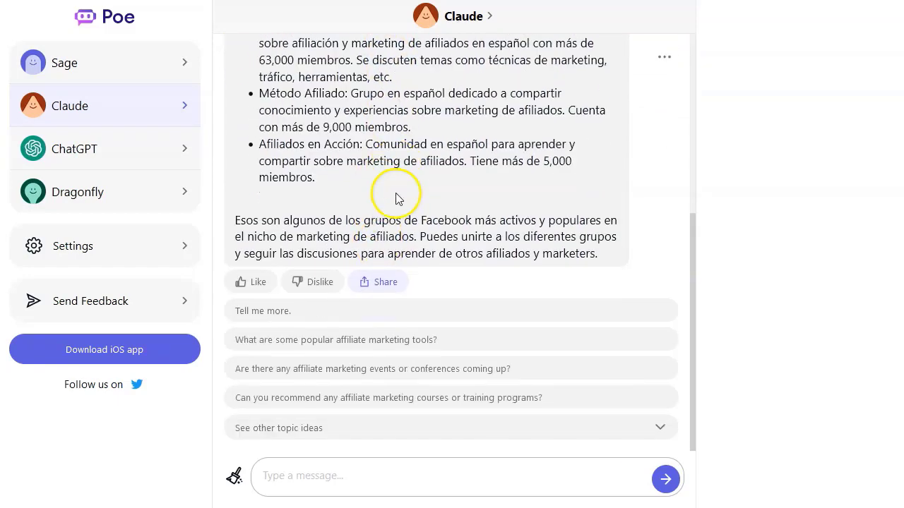
scroll(395, 198, "up", 4)
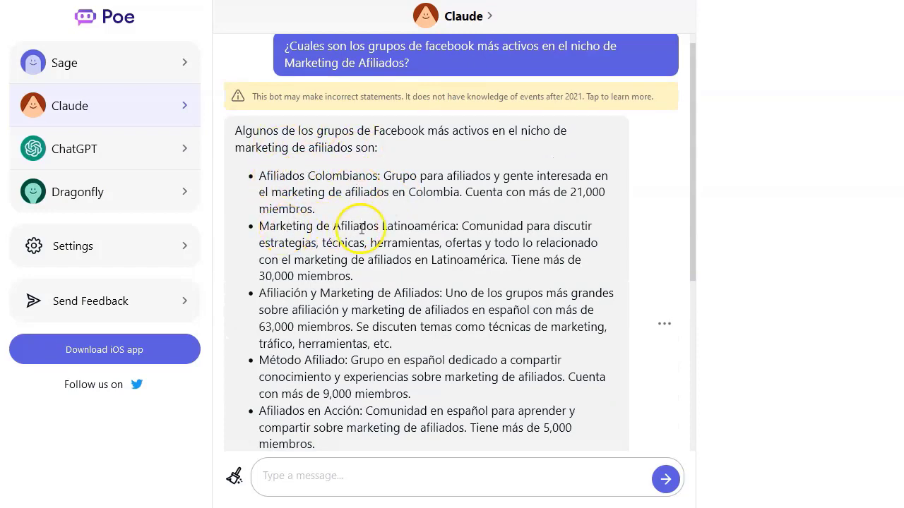
scroll(363, 284, "down", 2)
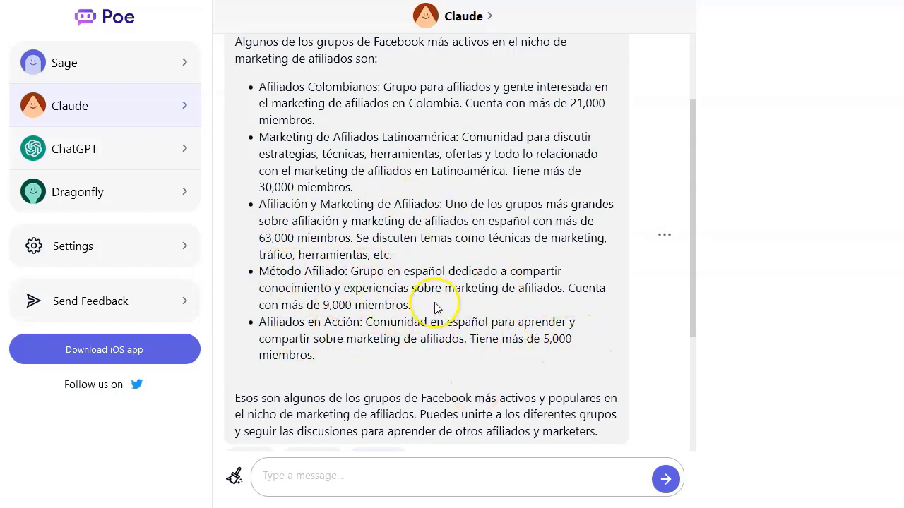
left_click(127, 145)
Step: Paste and send the Facebook groups question to ChatGPT, then revisit the Claude and Sage chats
key("ctrl+v")
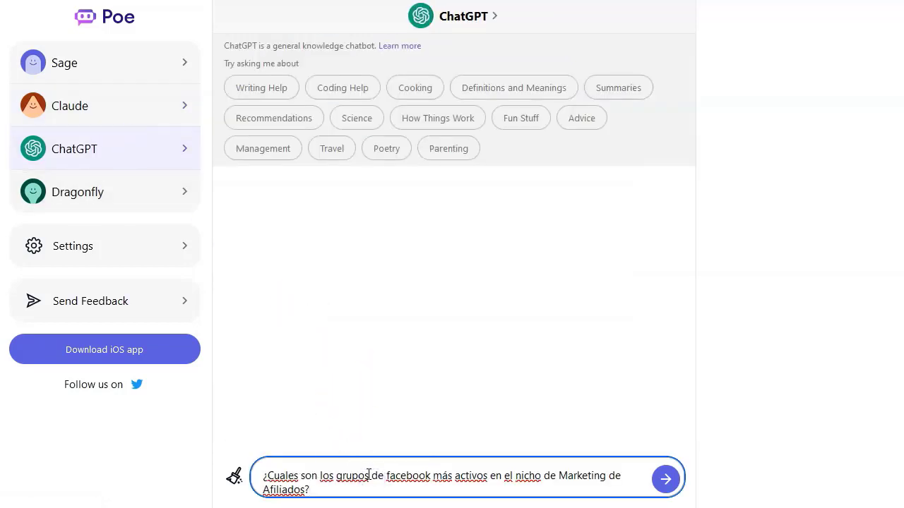
key("Return")
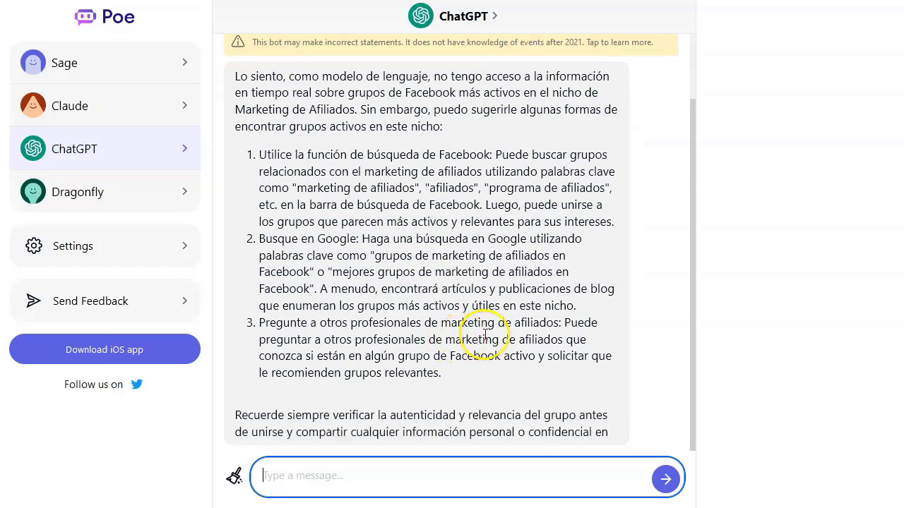
left_click(122, 113)
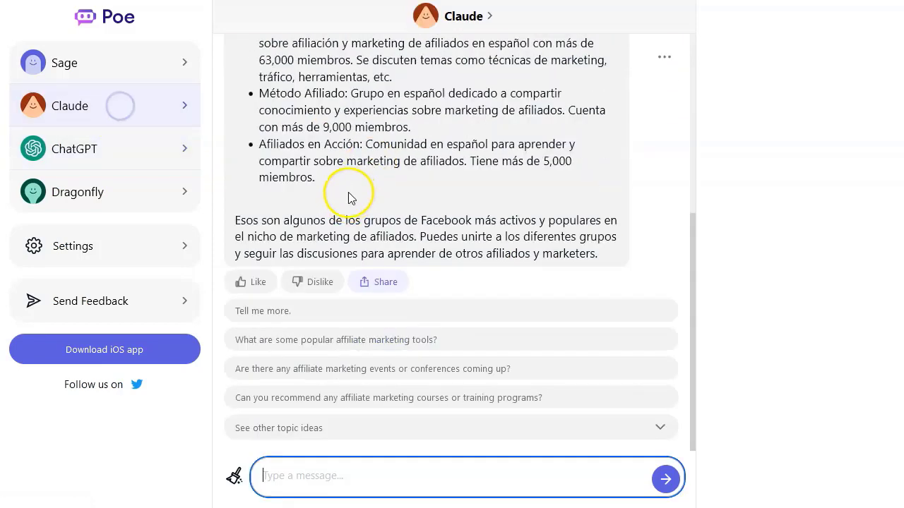
scroll(373, 140, "up", 3)
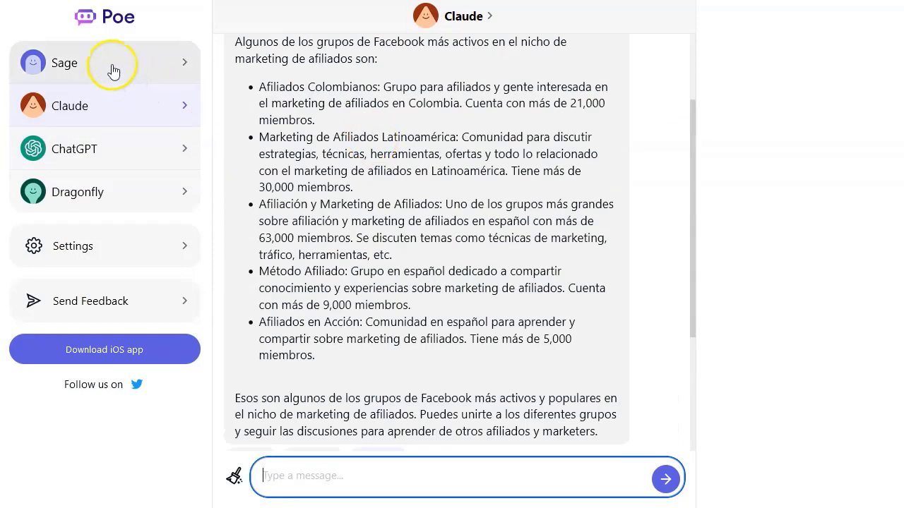
left_click(111, 65)
left_click(124, 195)
Step: Paste and send the Facebook groups question to Dragonfly and scroll through its list
left_click(388, 474)
key("ctrl+v")
key("Return")
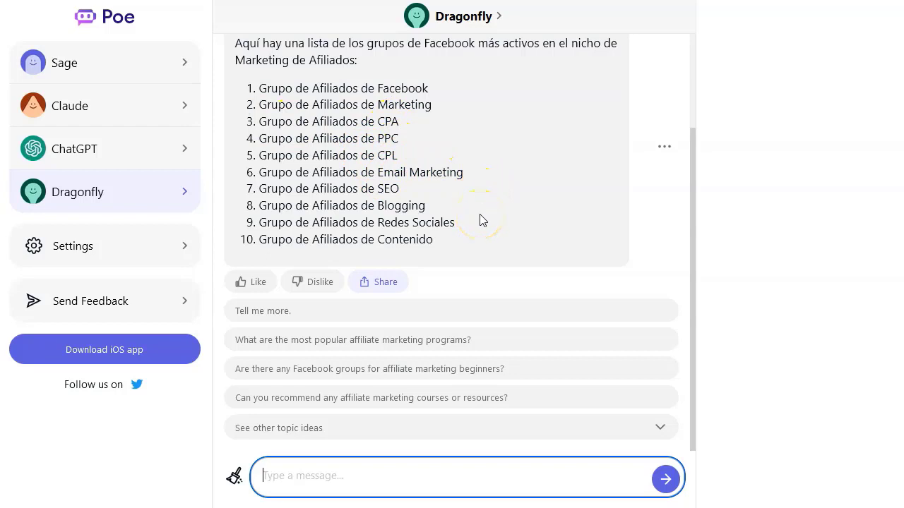
scroll(476, 203, "up", 3)
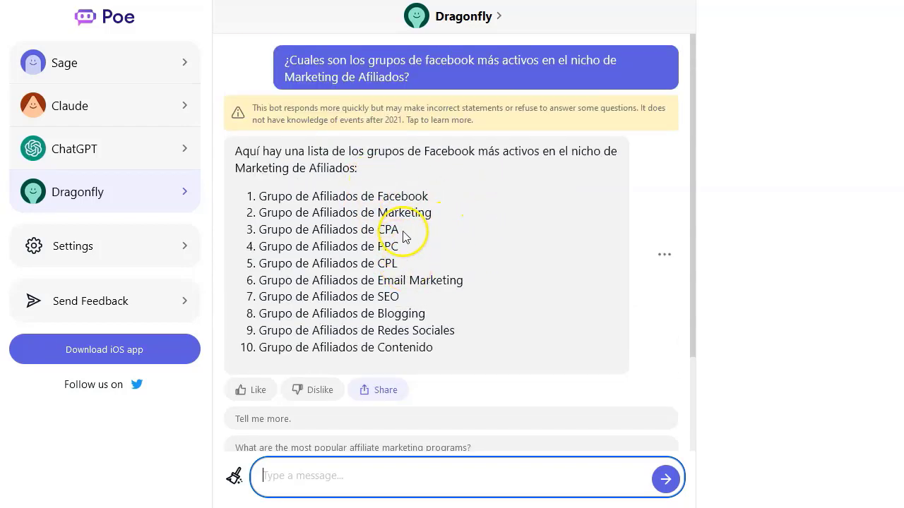
Step: Ask Dragonfly to expand on point 3, the CPA affiliates group
left_click_drag(406, 236, 331, 230)
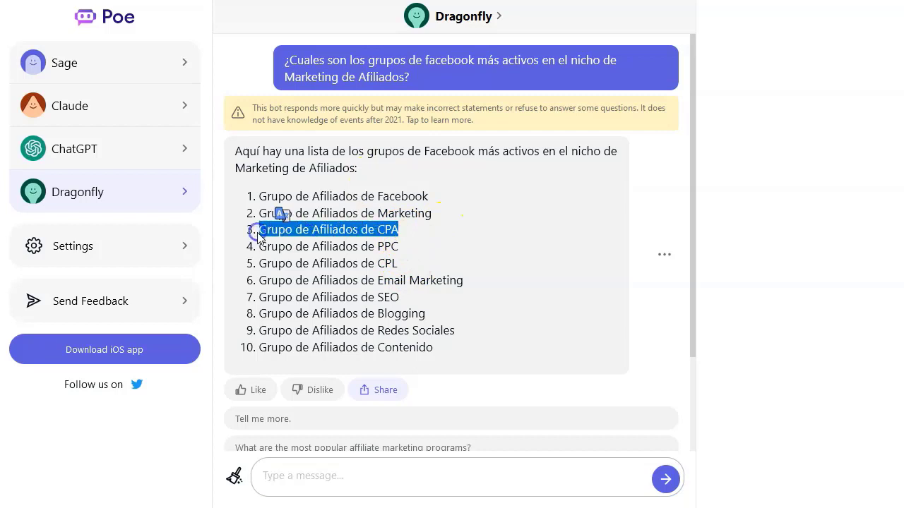
left_click(333, 478)
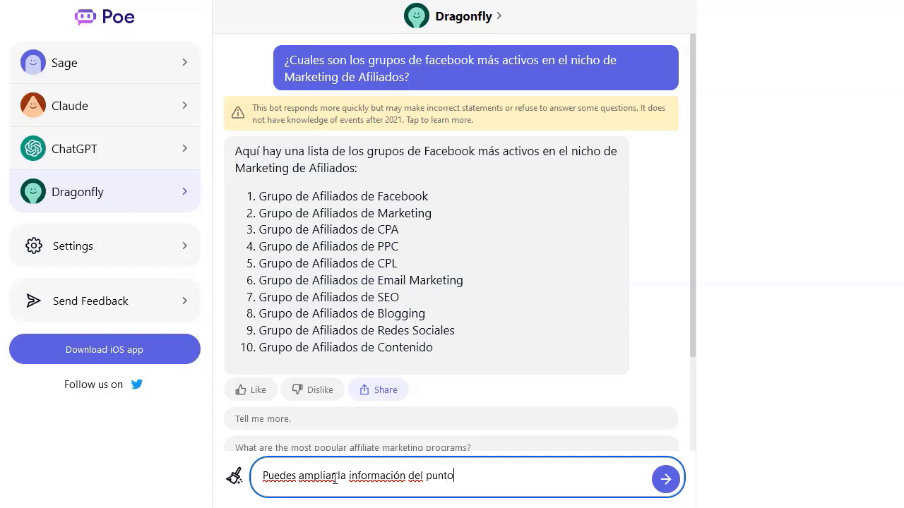
type("3")
key("Return")
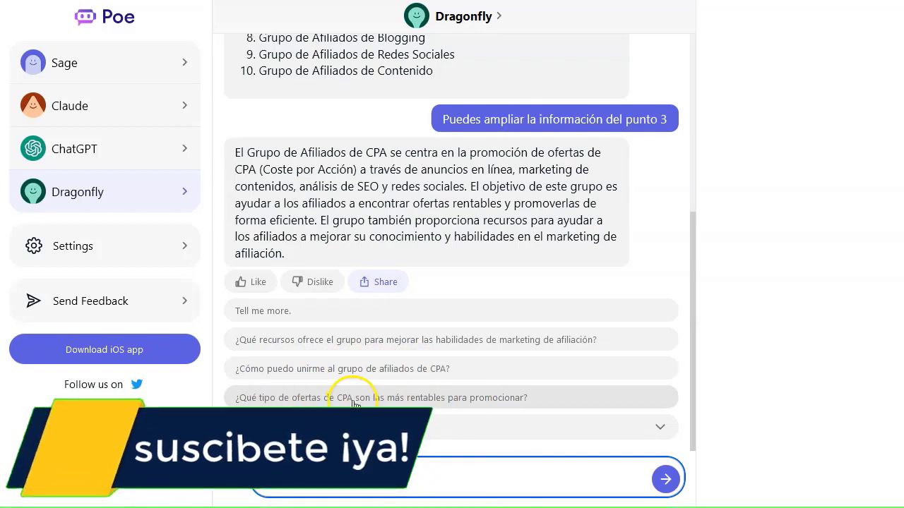
Step: Ask Dragonfly which CPA offers are most profitable and how to promote them on social media
left_click(354, 400)
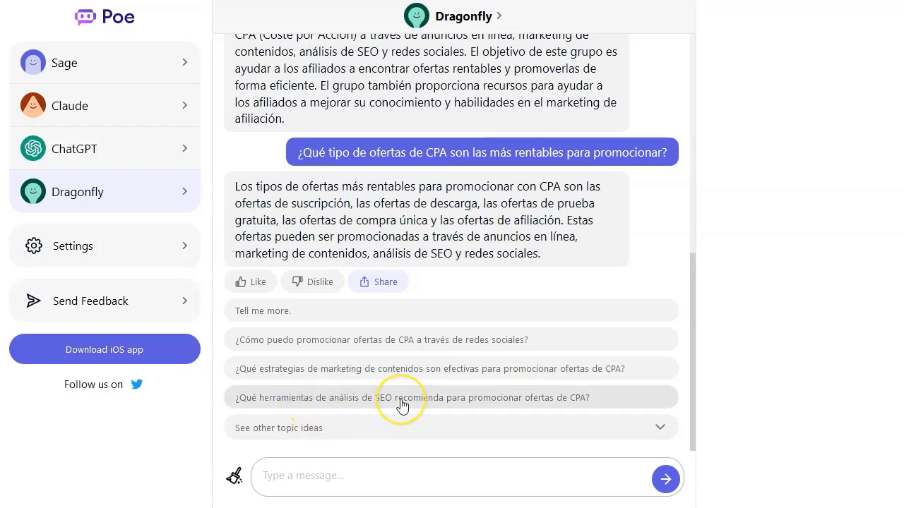
left_click(450, 341)
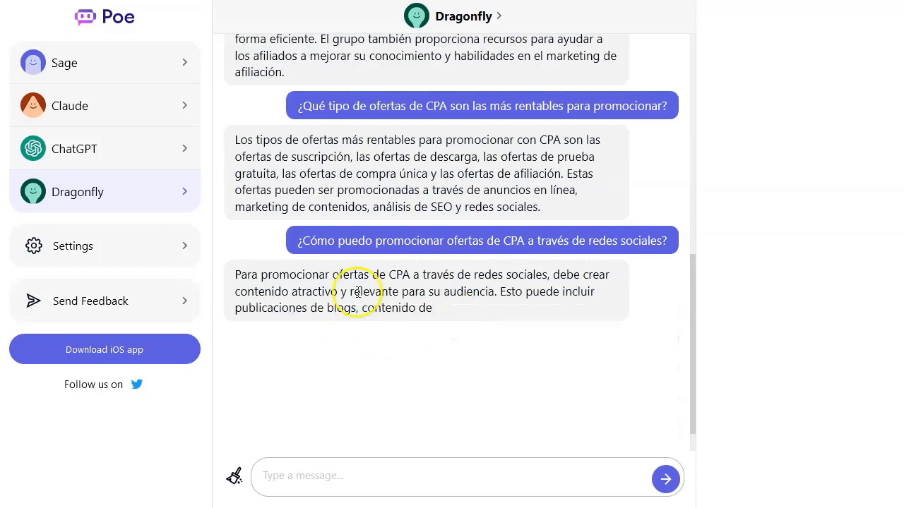
left_click(133, 106)
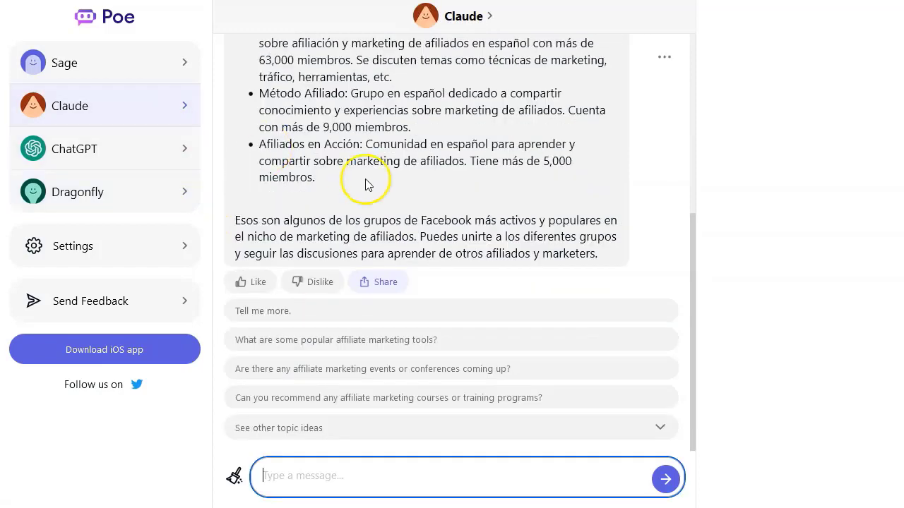
Step: Copy the 'Puedes ampliar la información del punto 3' question from the Dragonfly chat
scroll(413, 191, "up", 3)
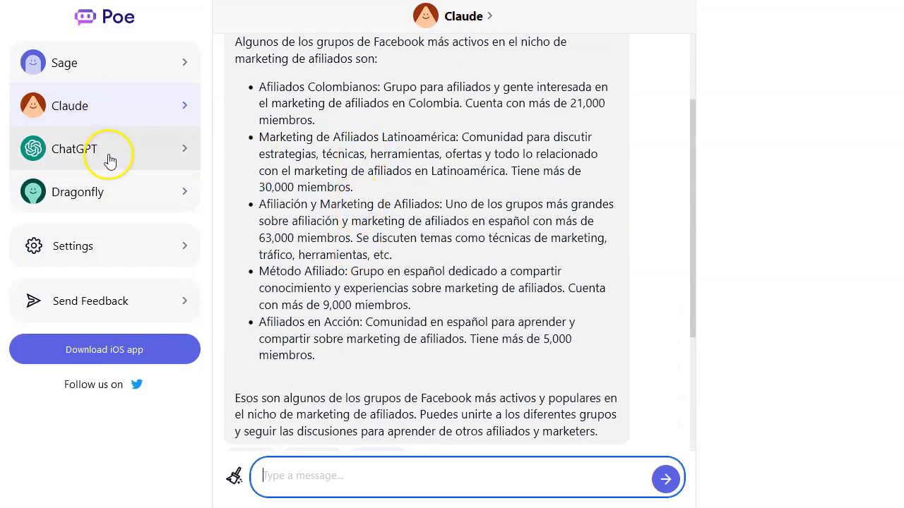
left_click(113, 193)
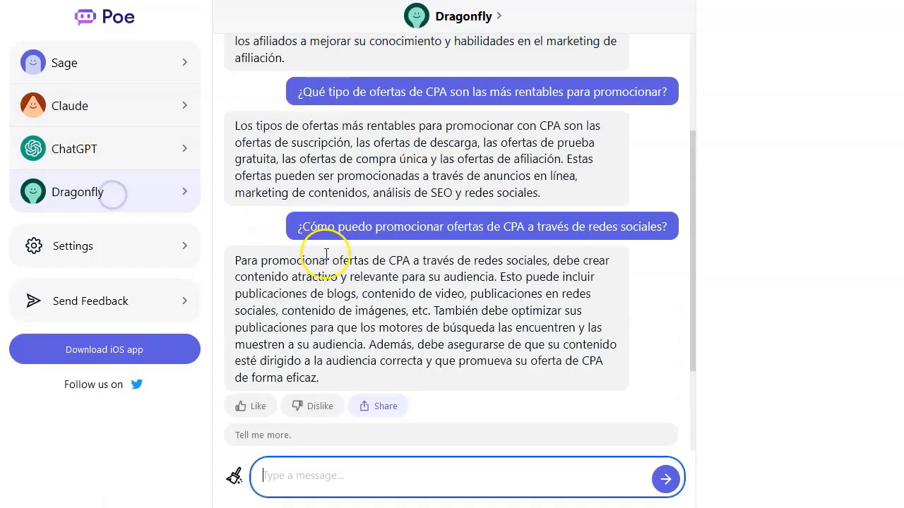
scroll(391, 228, "up", 7)
scroll(445, 314, "down", 2)
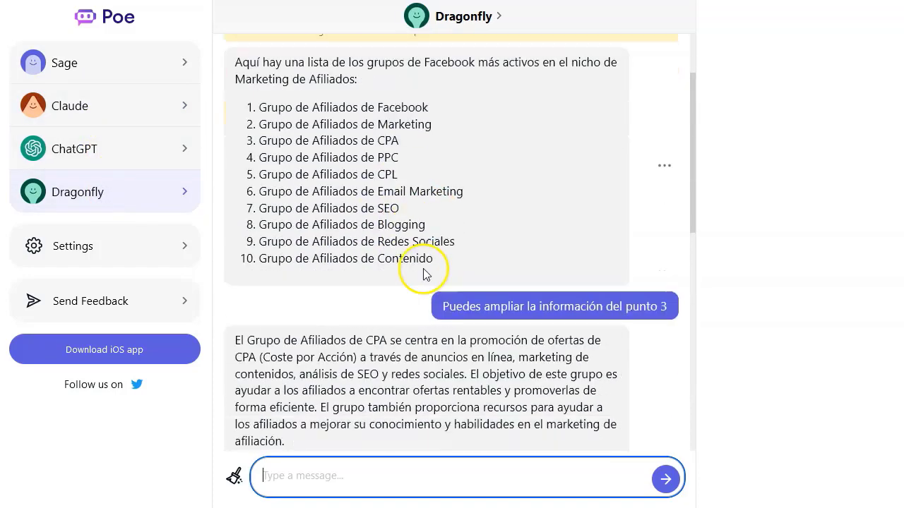
left_click_drag(439, 308, 613, 311)
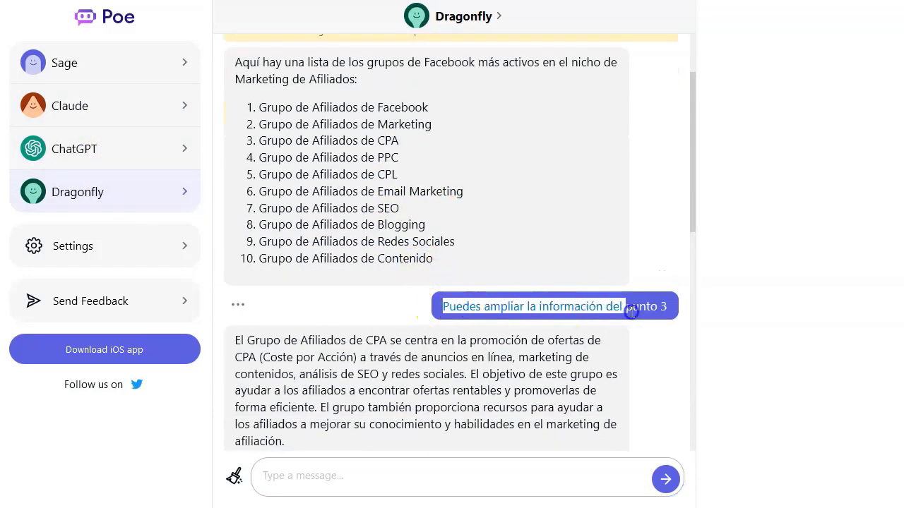
left_click_drag(667, 310, 668, 311)
key("ctrl+c")
left_click(109, 106)
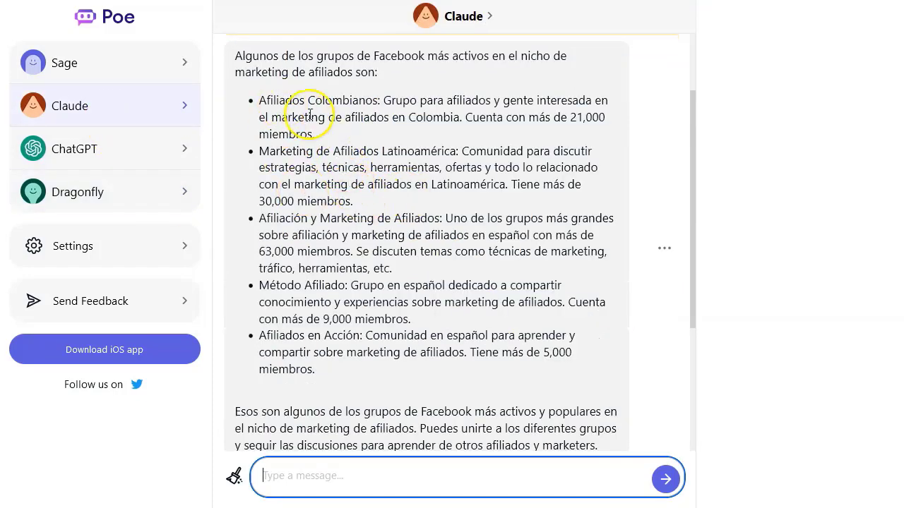
Step: Send Claude a follow-up asking to expand on the Marketing de Afiliados Latinoamérica group
key("ctrl+v")
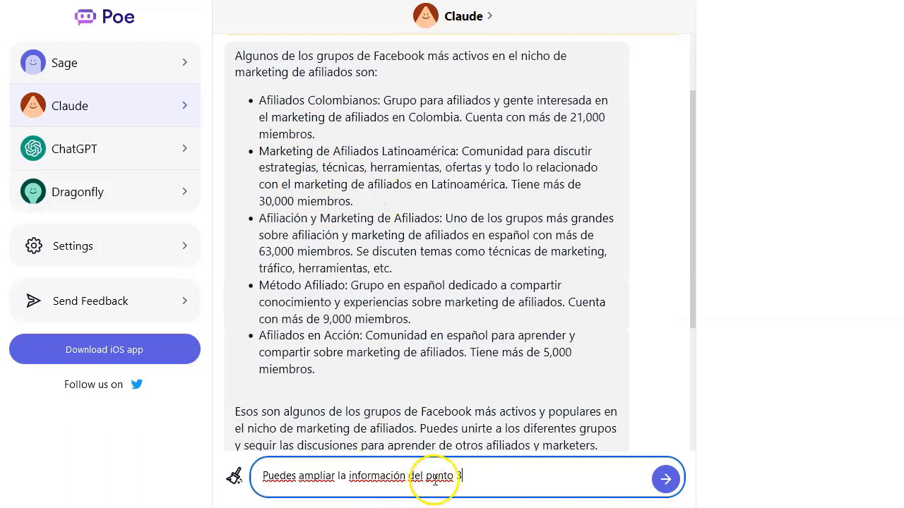
type("e")
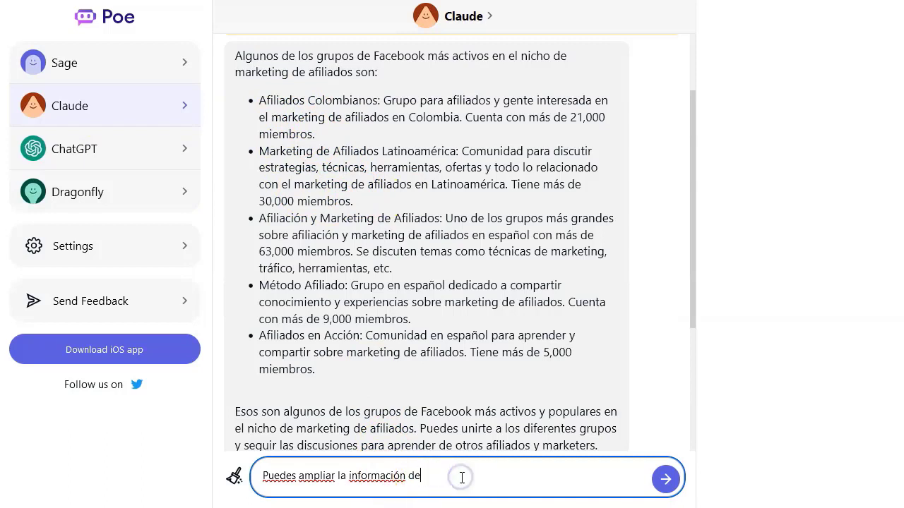
left_click_drag(258, 151, 457, 151)
key("ctrl+c")
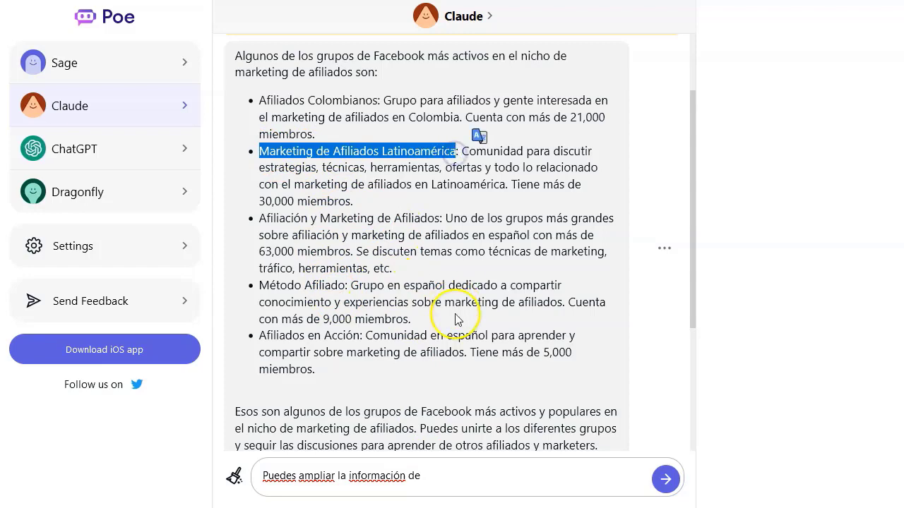
left_click(442, 479)
key("ctrl+v")
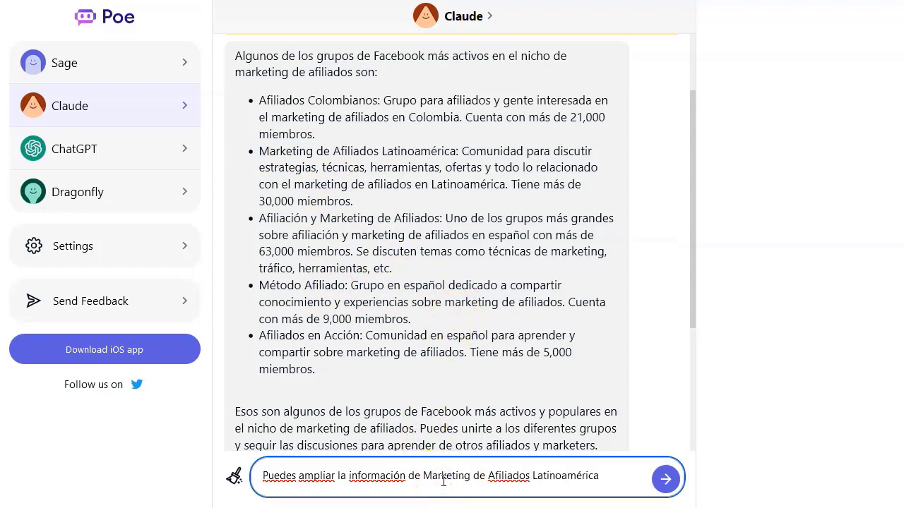
key("Return")
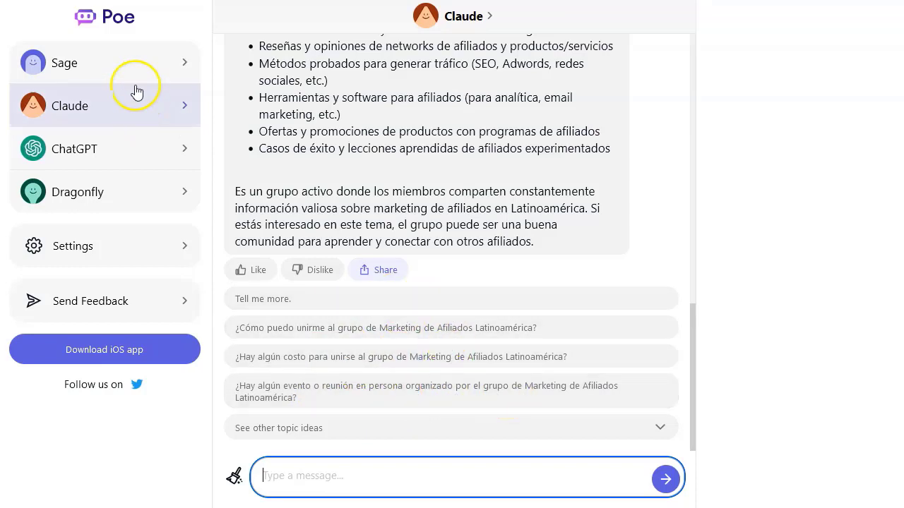
Step: Scroll through the Sage, ChatGPT and Claude replies, ending back in the ChatGPT chat
left_click(125, 57)
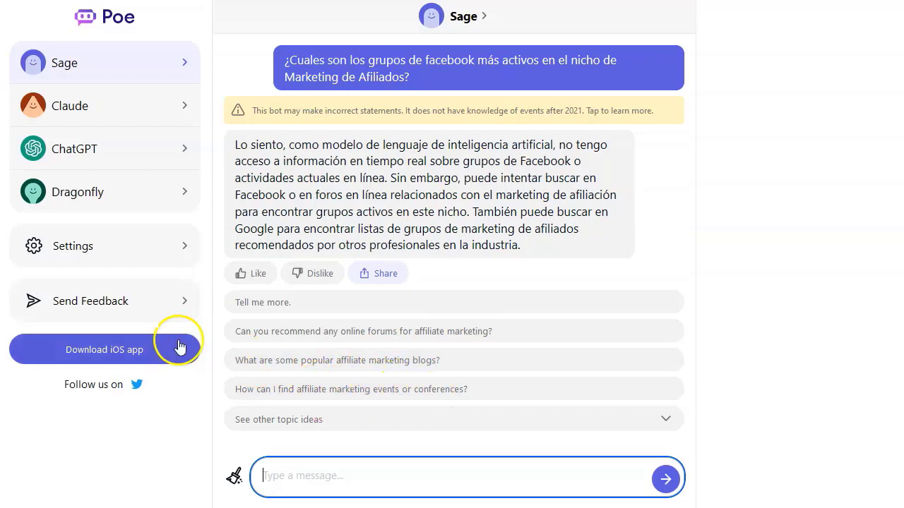
left_click(189, 146)
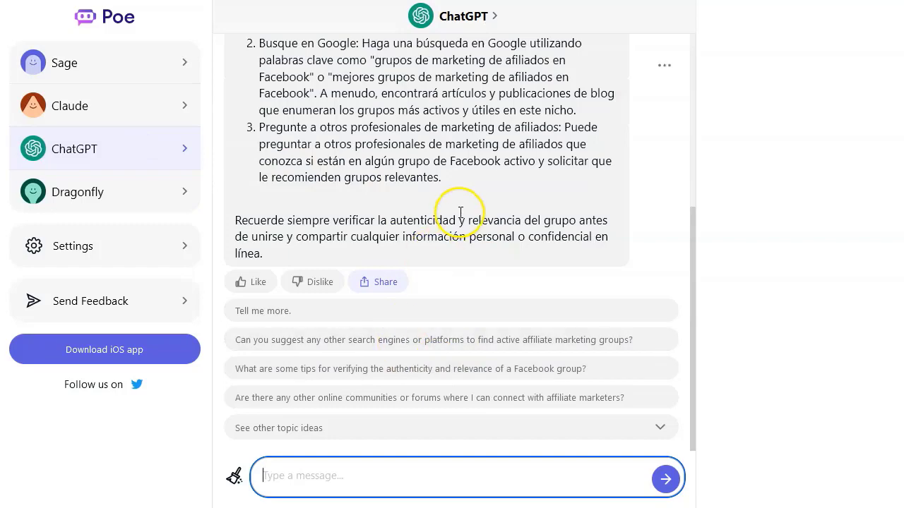
scroll(459, 207, "up", 4)
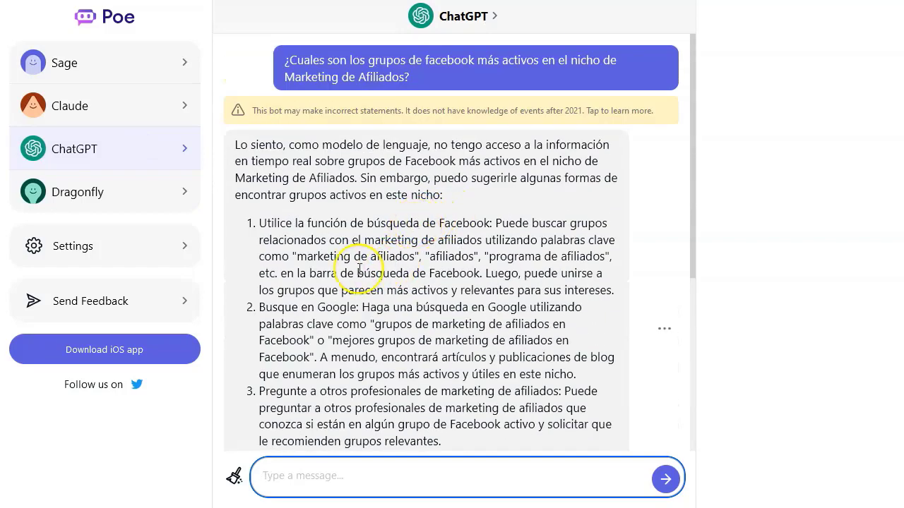
scroll(360, 265, "down", 2)
scroll(359, 268, "down", 5)
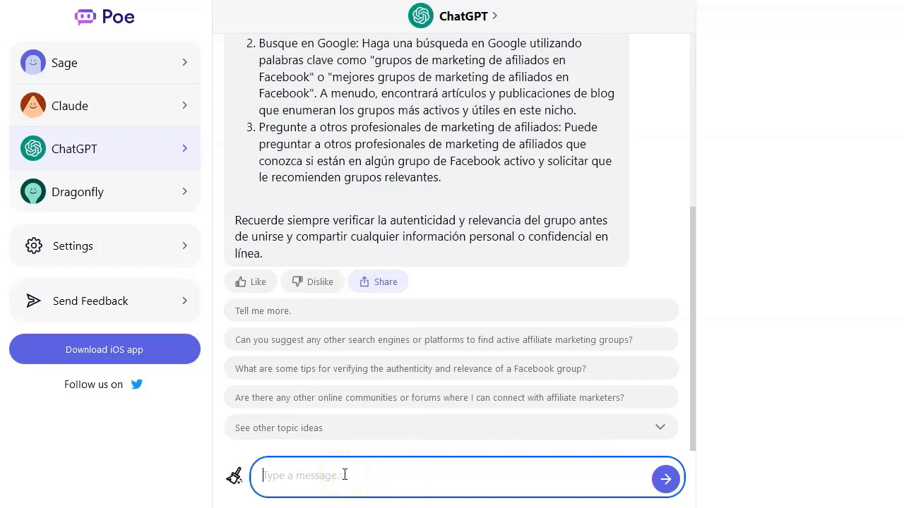
left_click(144, 113)
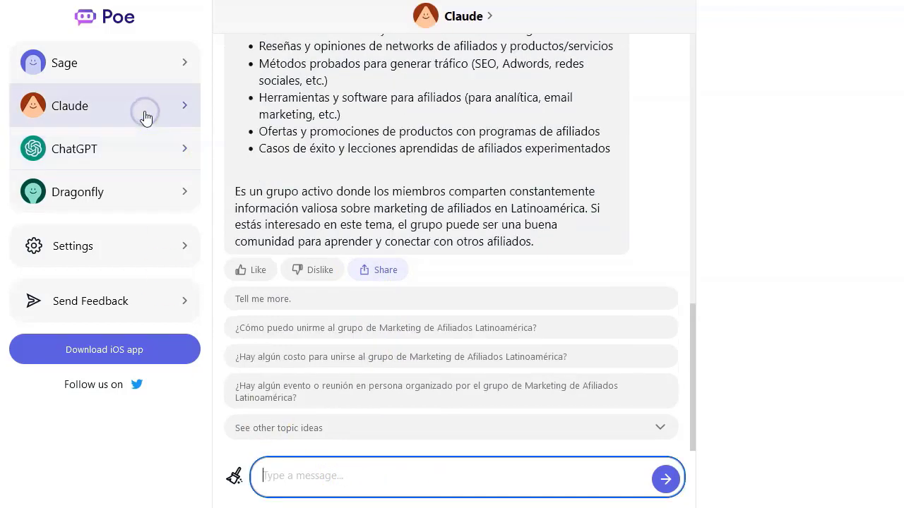
scroll(387, 164, "up", 6)
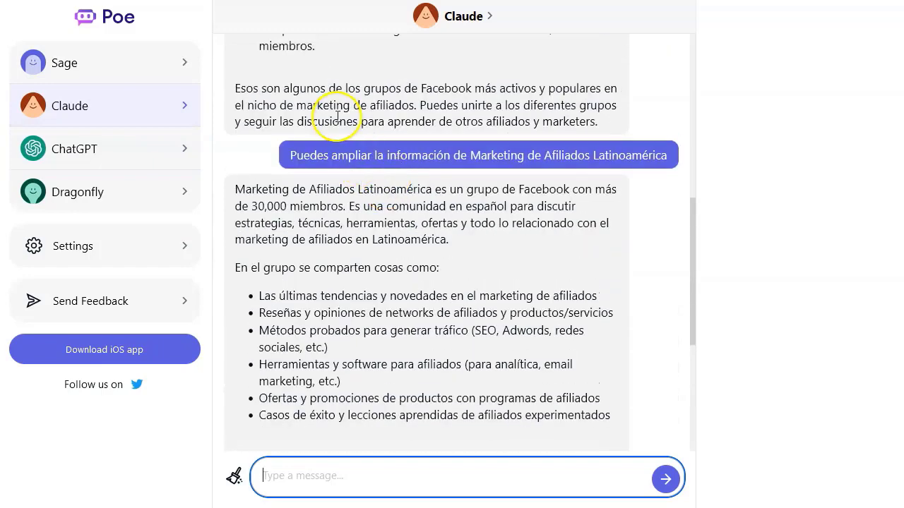
left_click(125, 145)
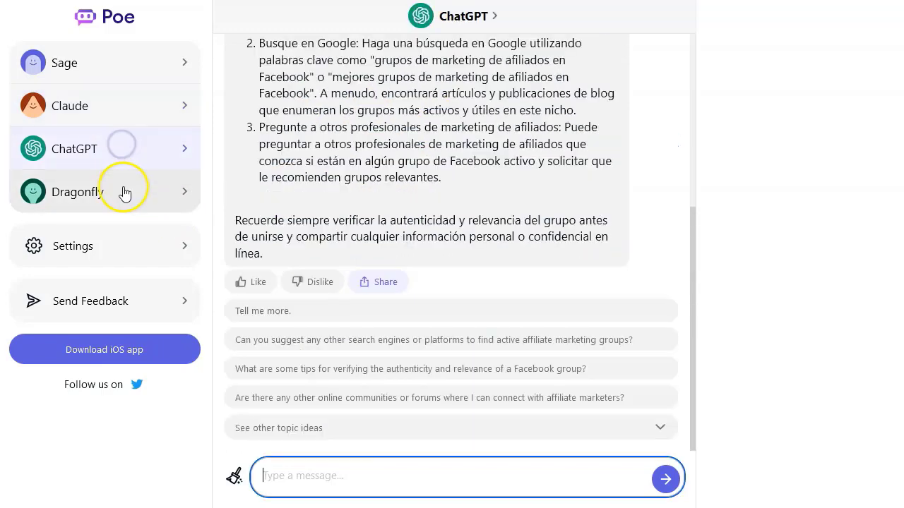
scroll(403, 211, "up", 5)
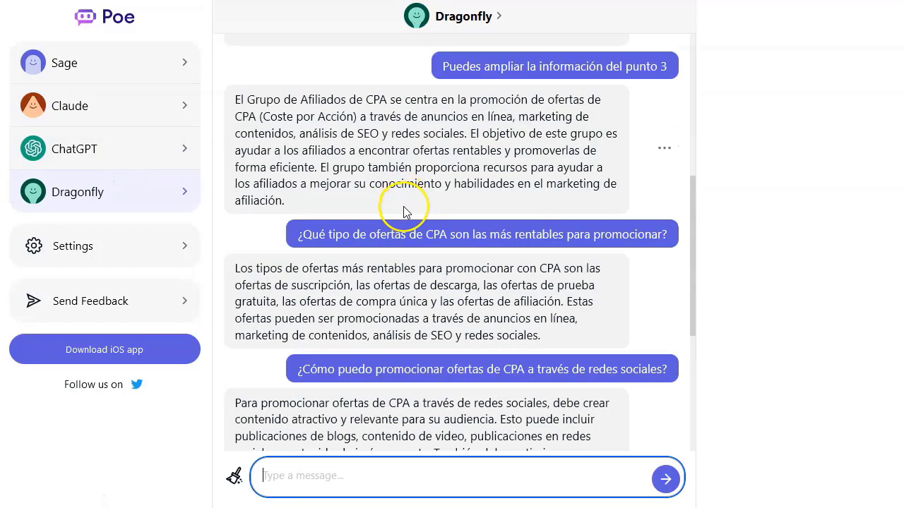
scroll(404, 212, "up", 5)
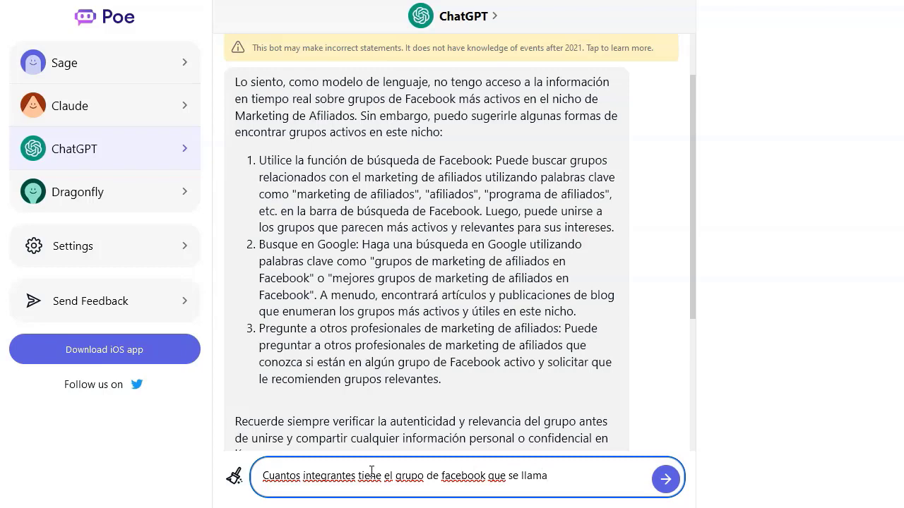
Step: Send ChatGPT the member-count question about the Grupo de Afiliados de CPA
key("Return")
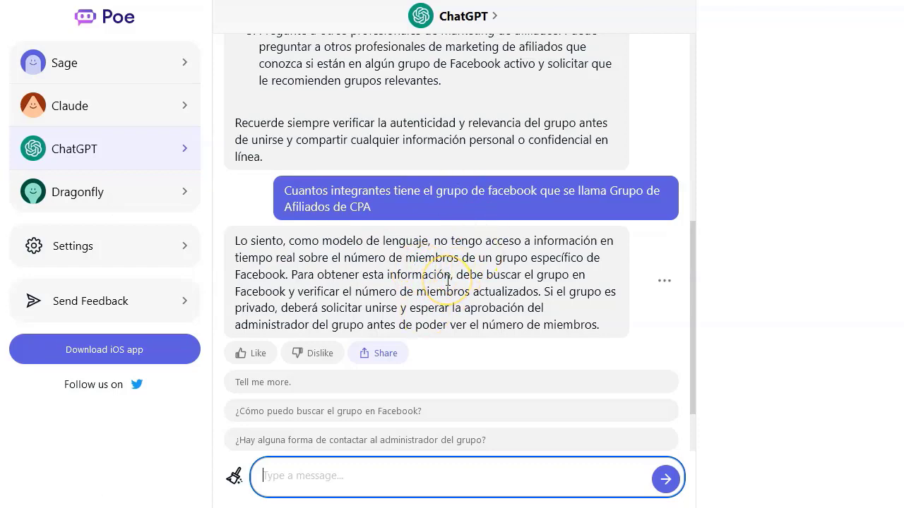
left_click(125, 189)
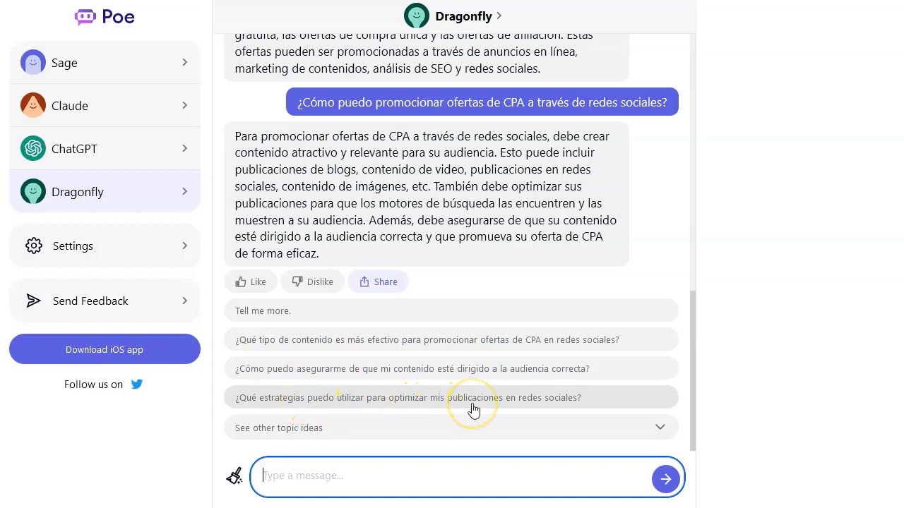
Step: Ask Dragonfly the suggested questions about the most effective content and the best social networks for CPA offers
left_click(452, 345)
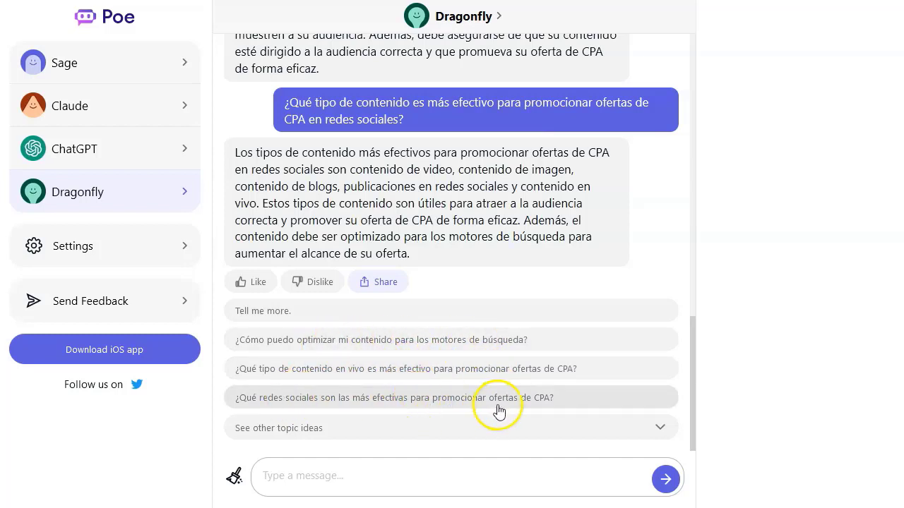
left_click(408, 399)
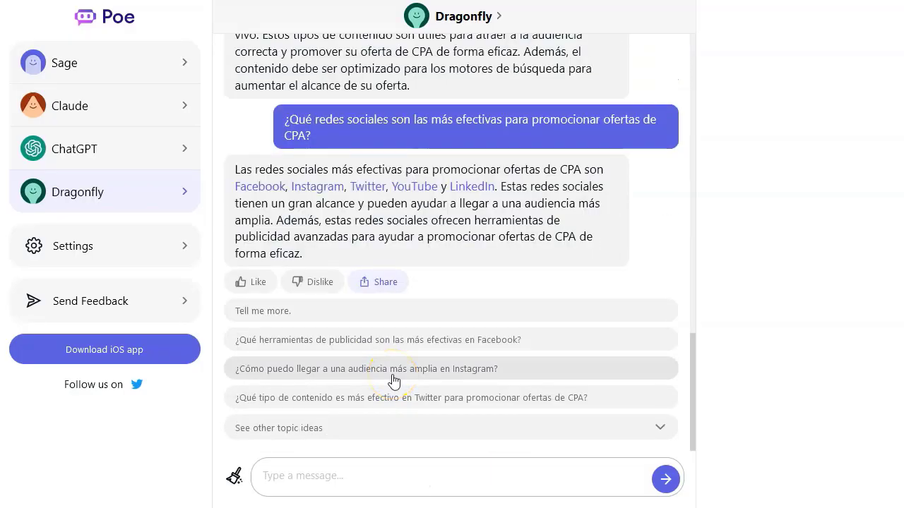
Step: Ask Dragonfly whether offers of the 'desbloquear contenido' type can be promoted, then which content promotes them best
left_click(382, 479)
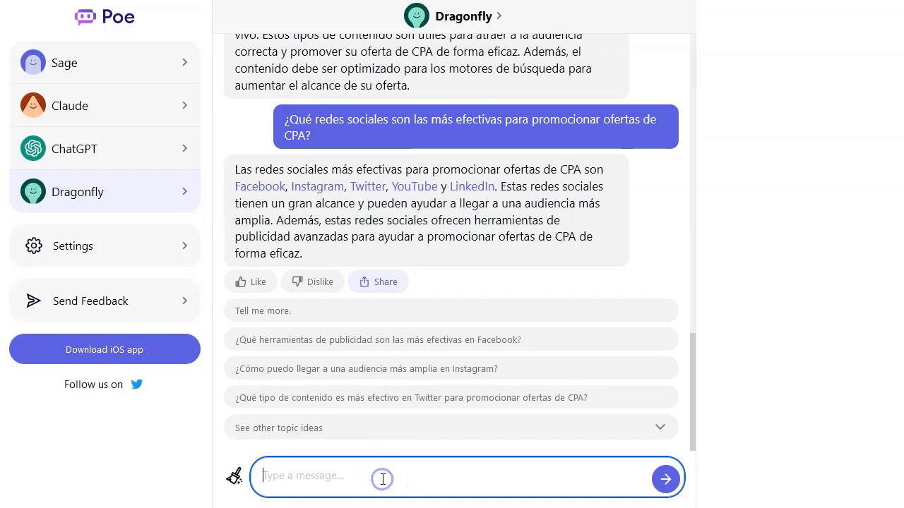
type("Puedo promo")
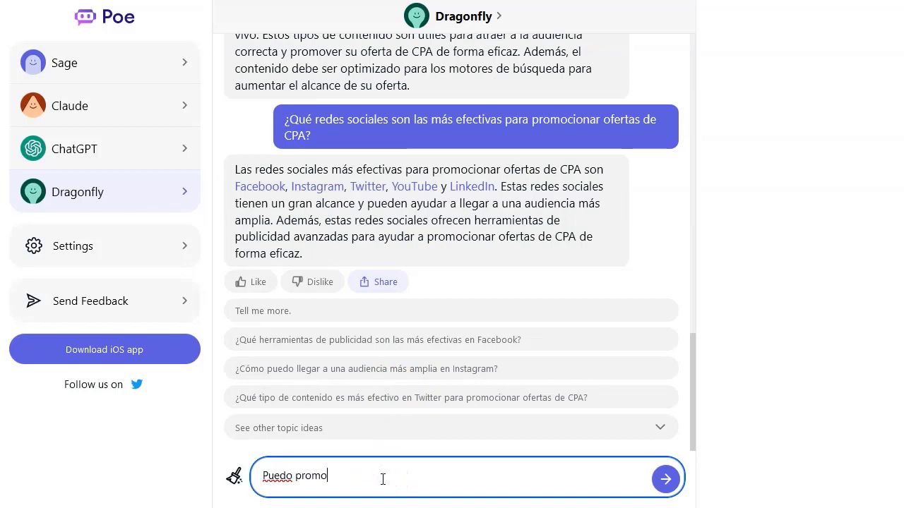
type("cionar ofertas para \"desbloquea")
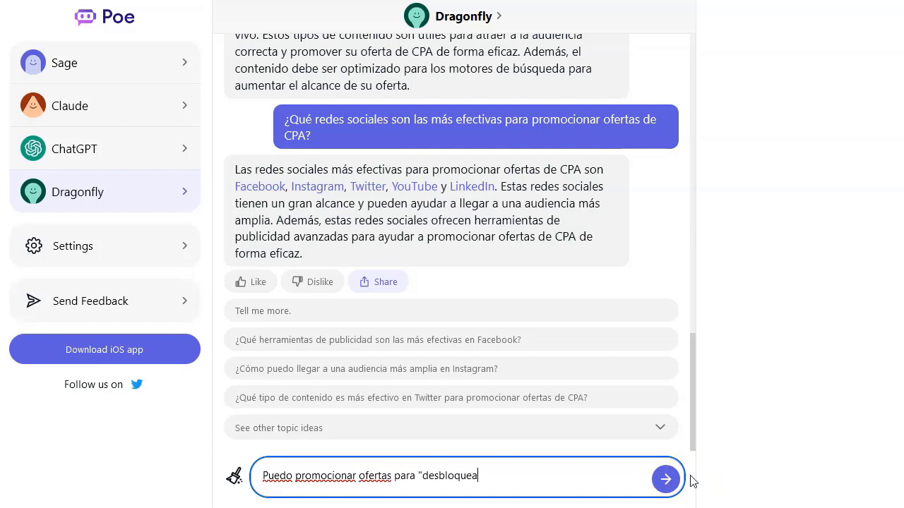
type("r contenido\"")
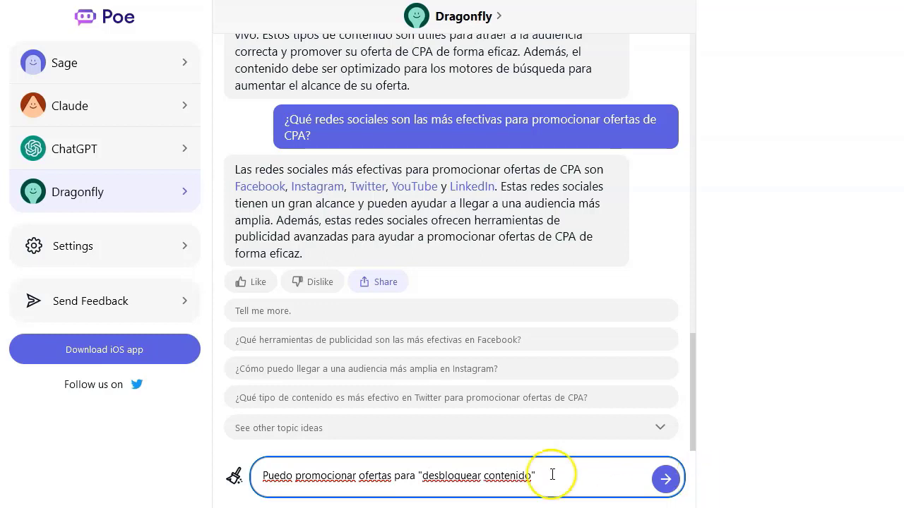
double_click(409, 476)
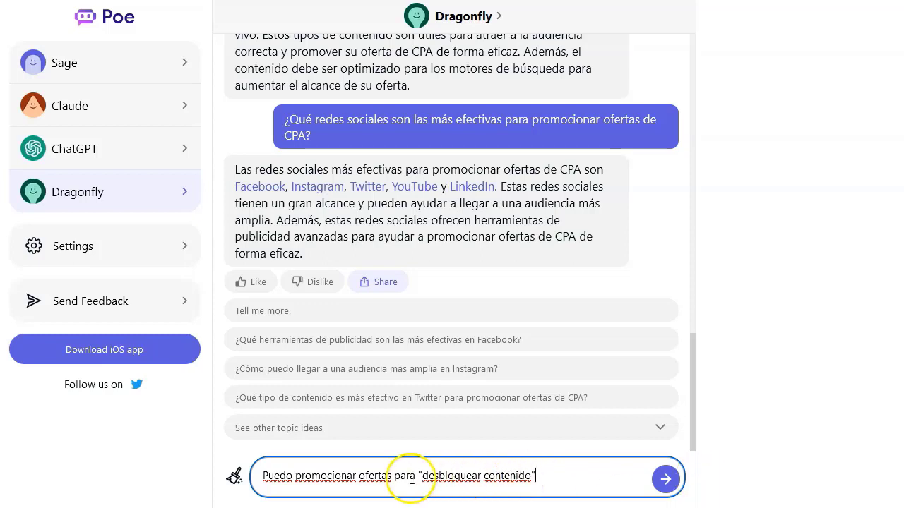
type("del tipo")
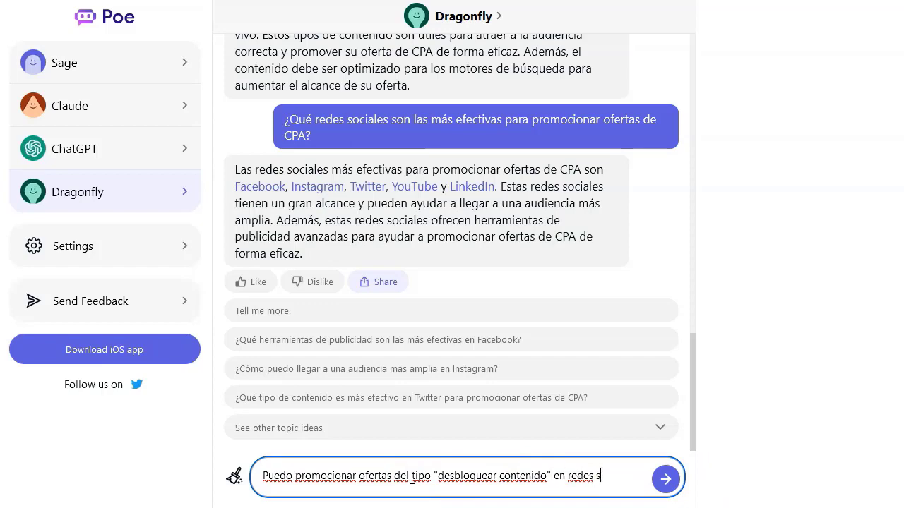
key("Return")
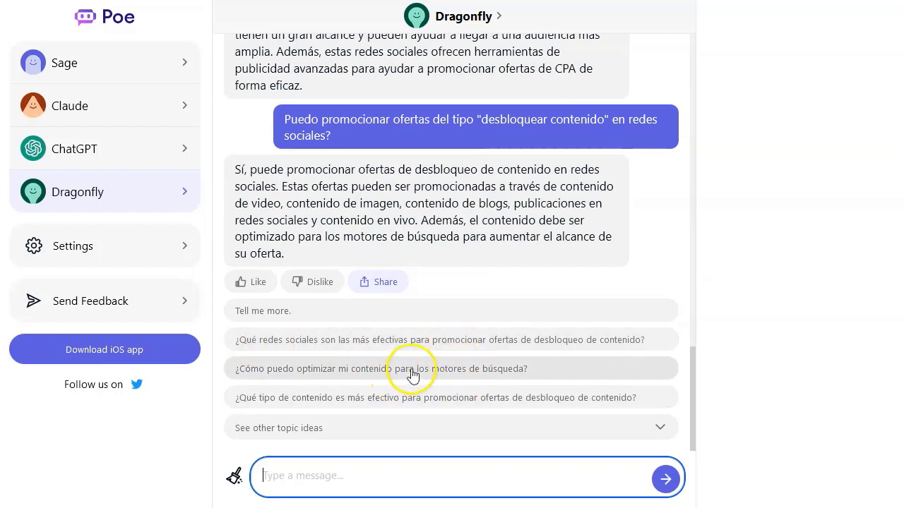
left_click(526, 401)
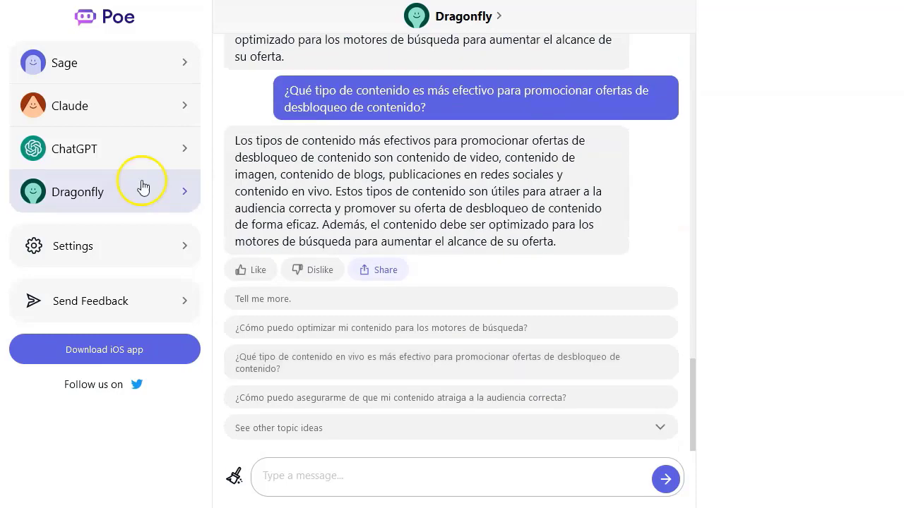
Step: Switch to the Sage conversation via ChatGPT and Claude, and clear its context
left_click(122, 159)
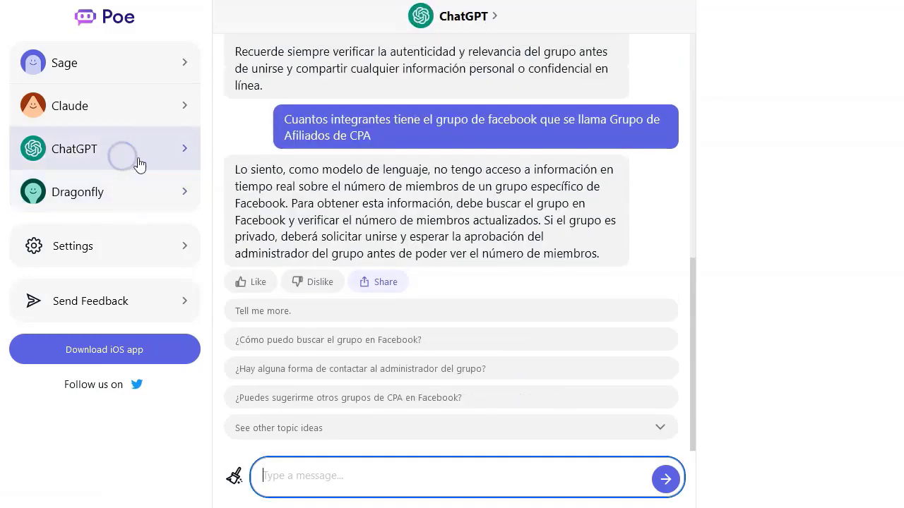
left_click(115, 106)
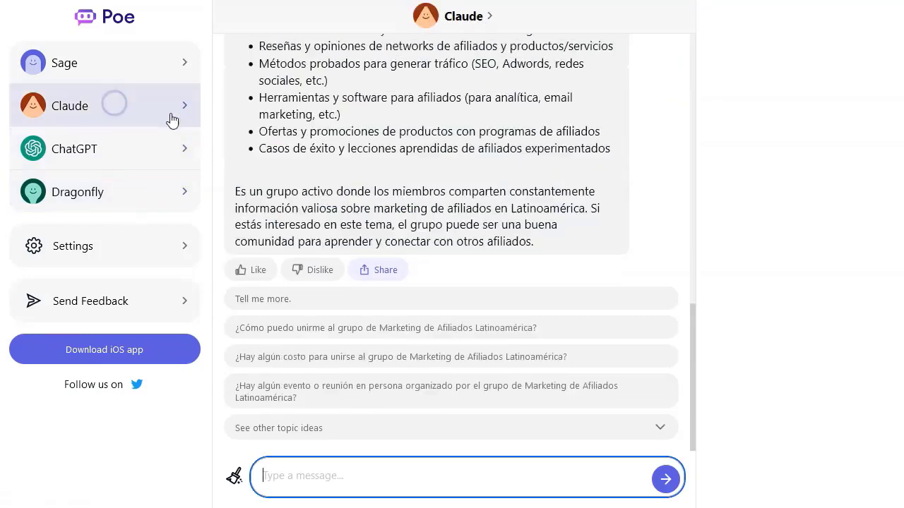
left_click(110, 65)
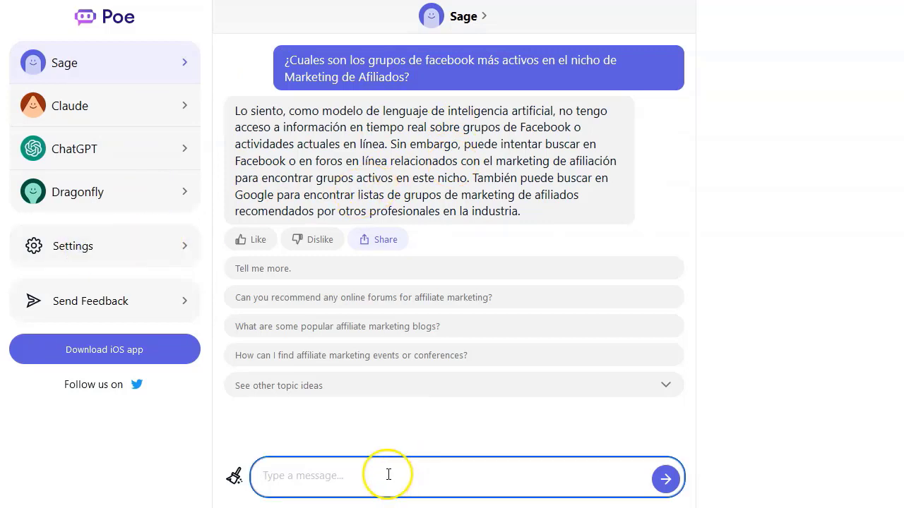
left_click(235, 477)
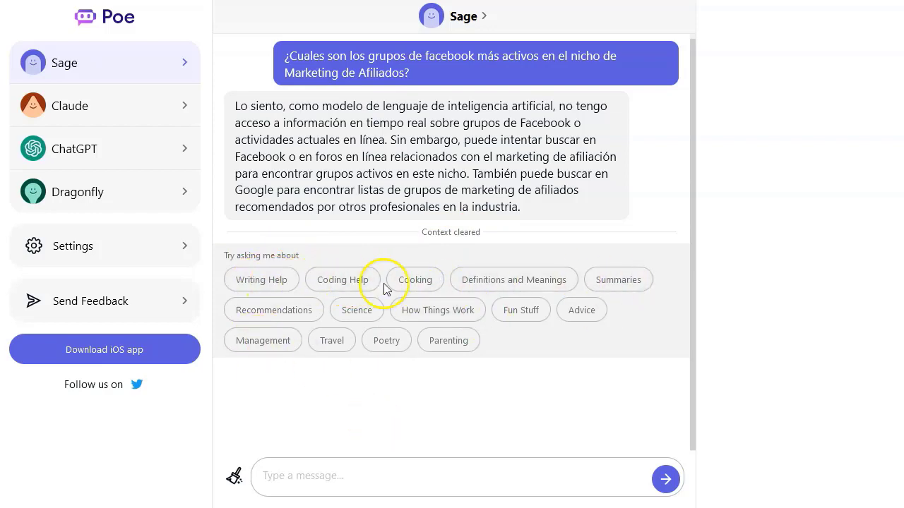
Step: Send the Coding Help prompt, then ask Sage: 'construye una página en html para desbloqueo de…'
left_click(352, 286)
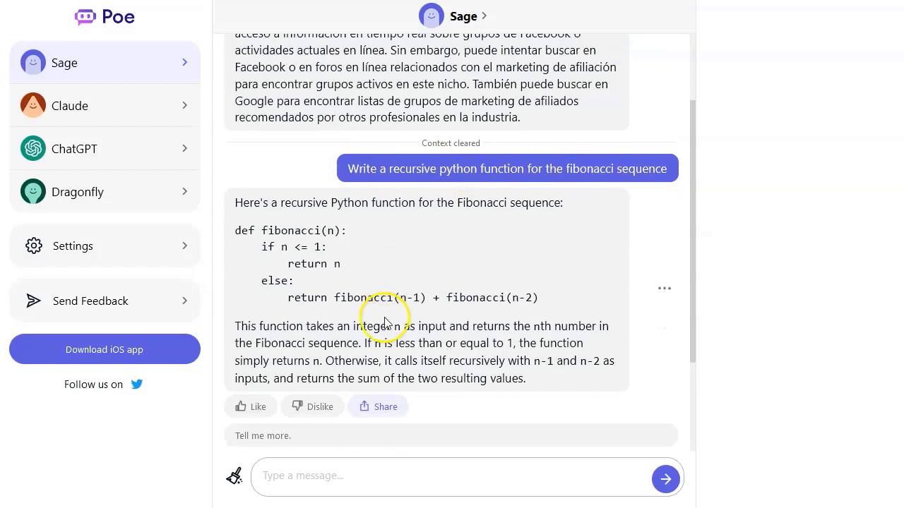
left_click(352, 478)
type("construye una")
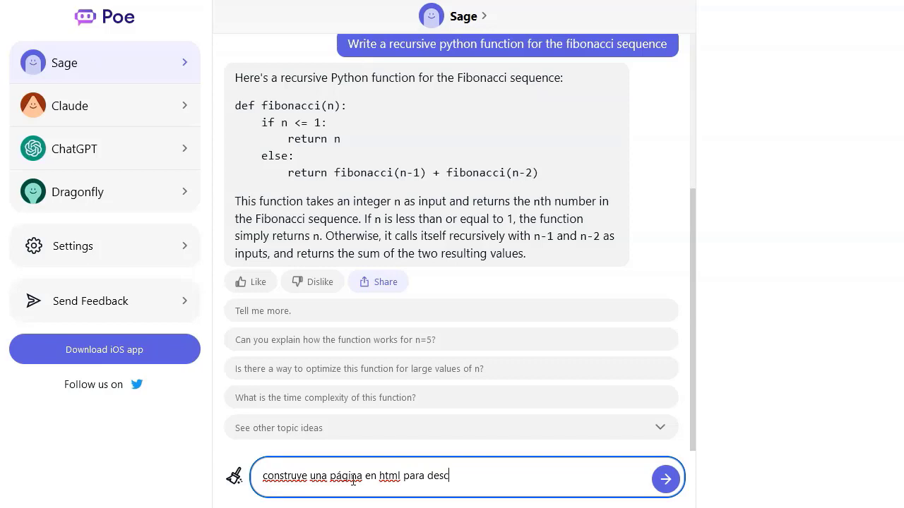
type("página en html para desbloqueo de contenido, despues de poner un email")
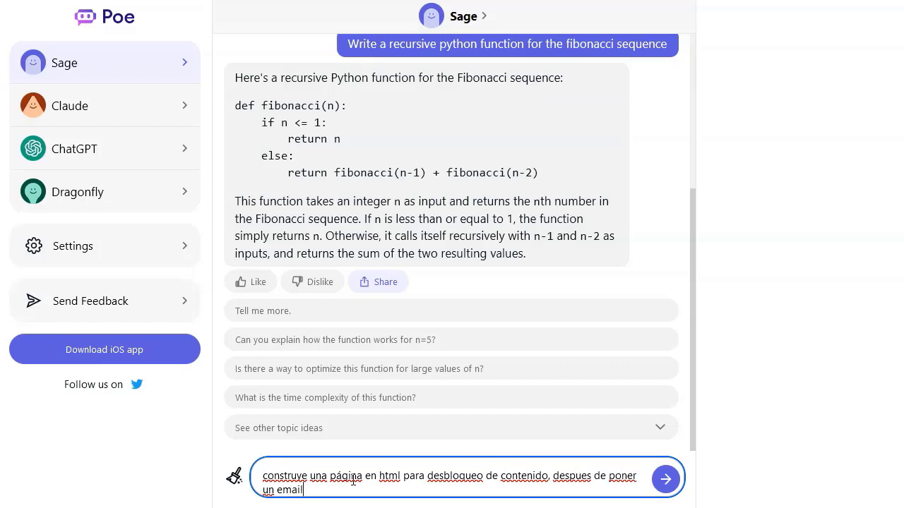
key("Return")
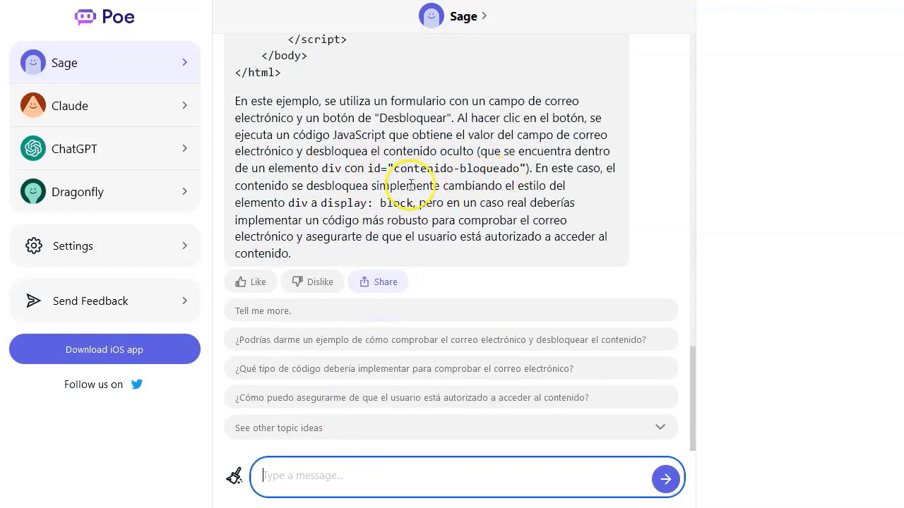
Step: Select the full HTML code block in Sage's reply
scroll(444, 186, "up", 3)
scroll(443, 185, "up", 1)
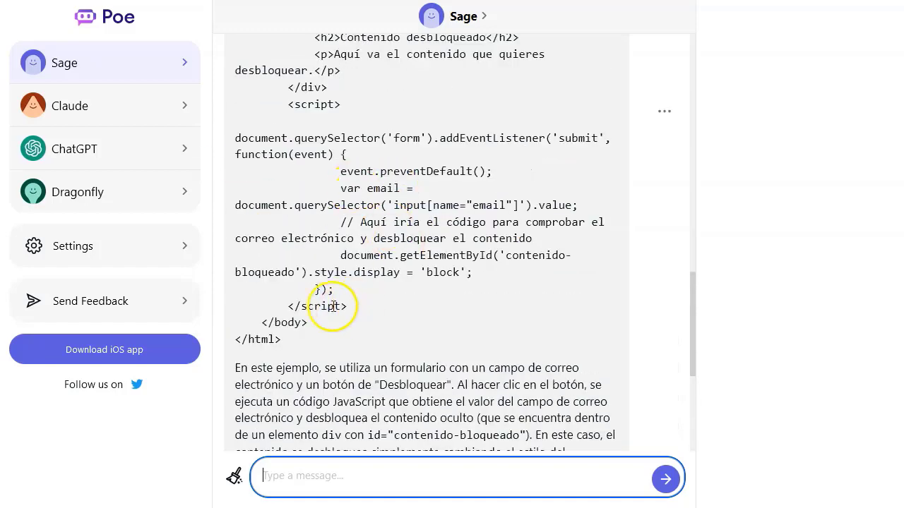
left_click_drag(289, 340, 235, 101)
scroll(308, 217, "up", 5)
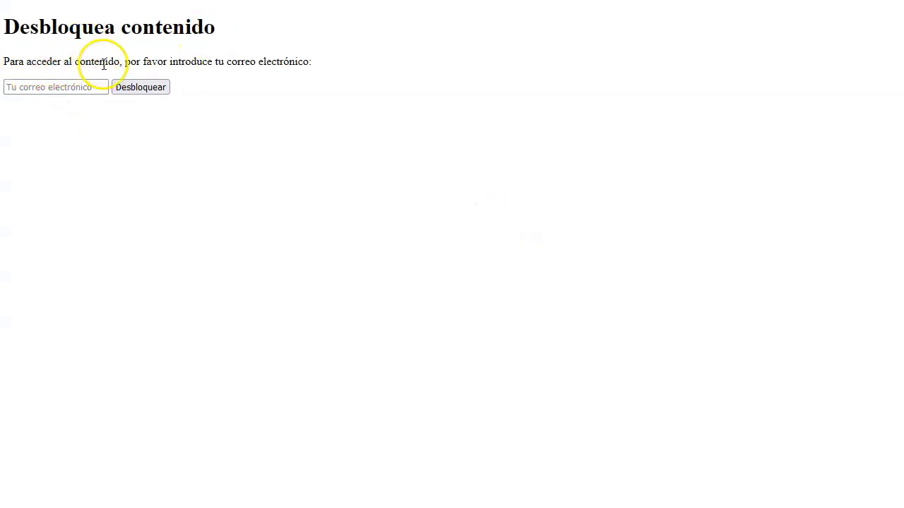
Step: Submit the email form with Desbloquear to reveal 'Contenido desbloqueado', then return to Poe
left_click(53, 87)
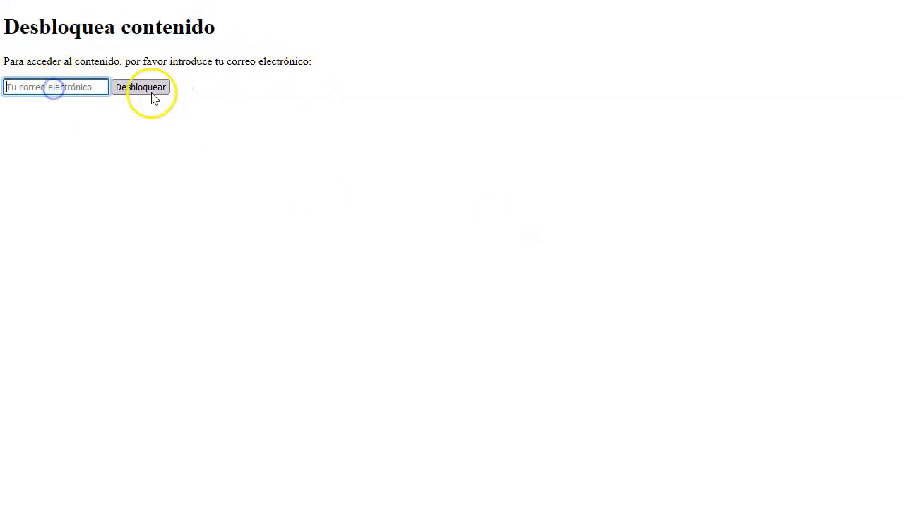
left_click(154, 94)
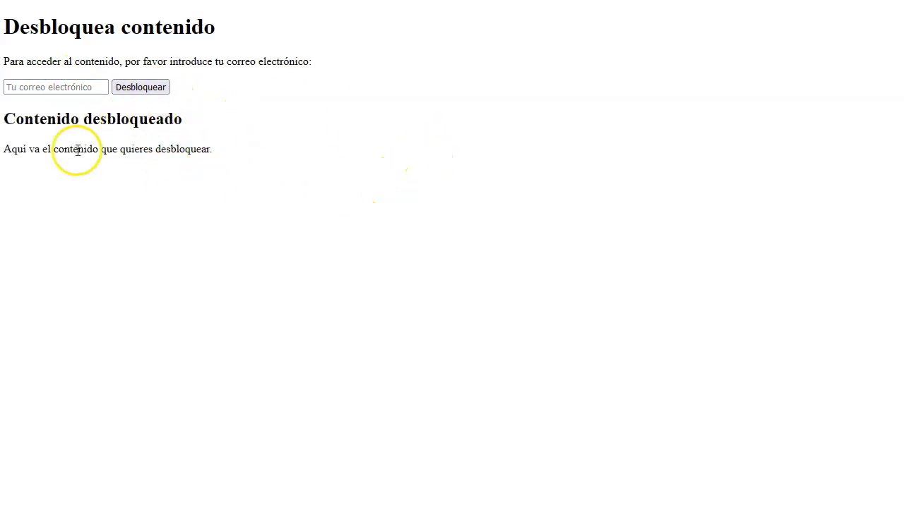
left_click(126, 191)
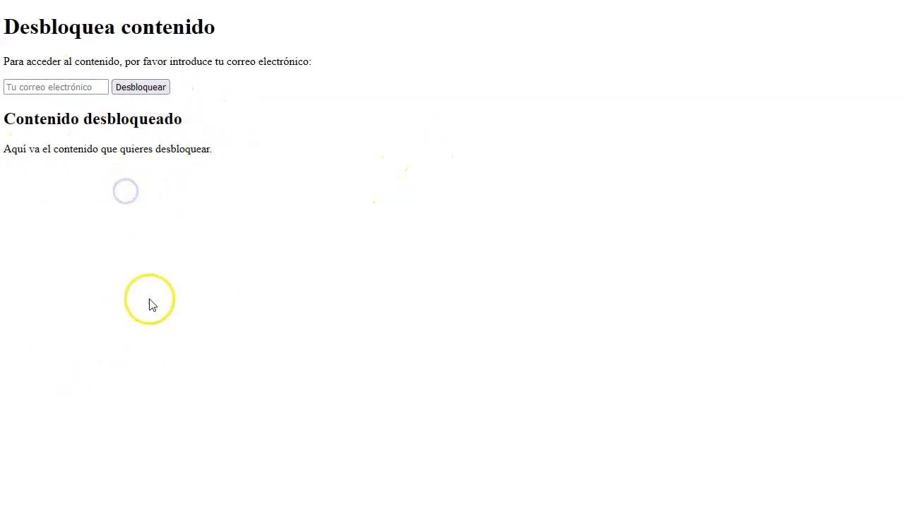
left_click(482, 42)
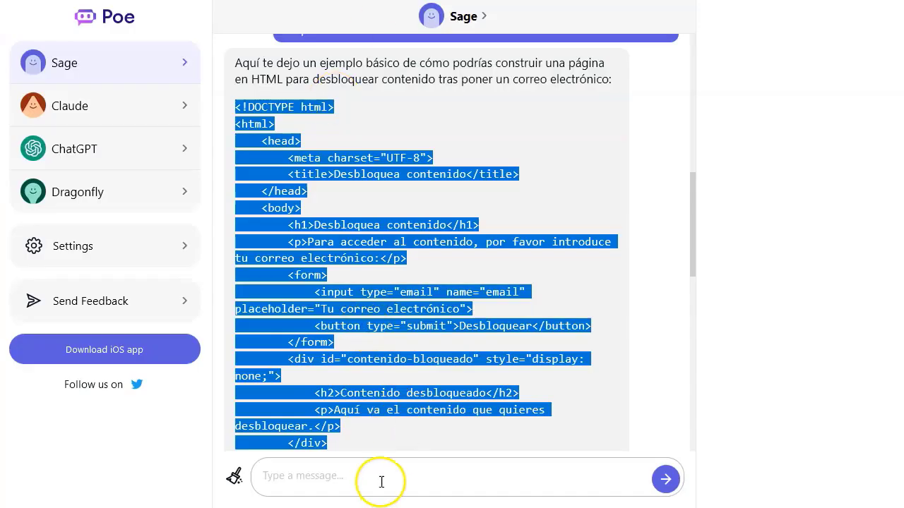
Step: Ask Sage for very attractive CSS for the page with royalty-free images and popular icons
left_click(381, 478)
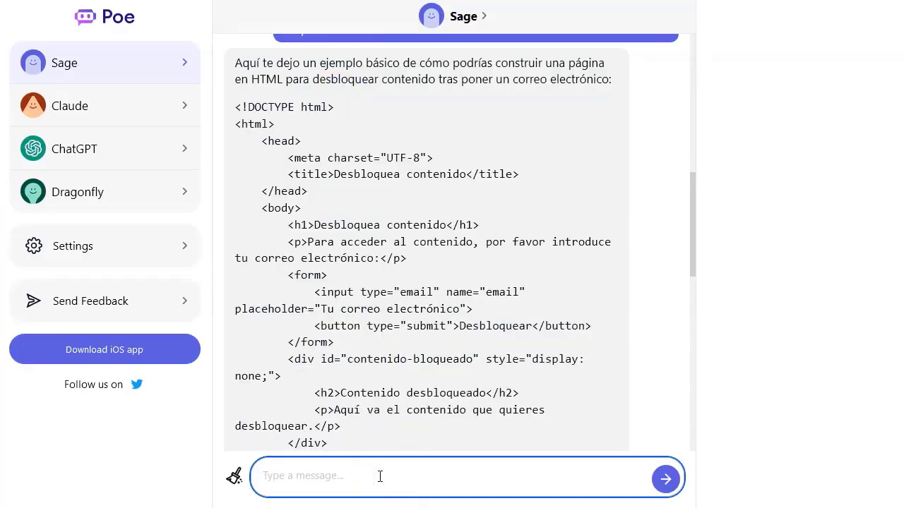
type("Co")
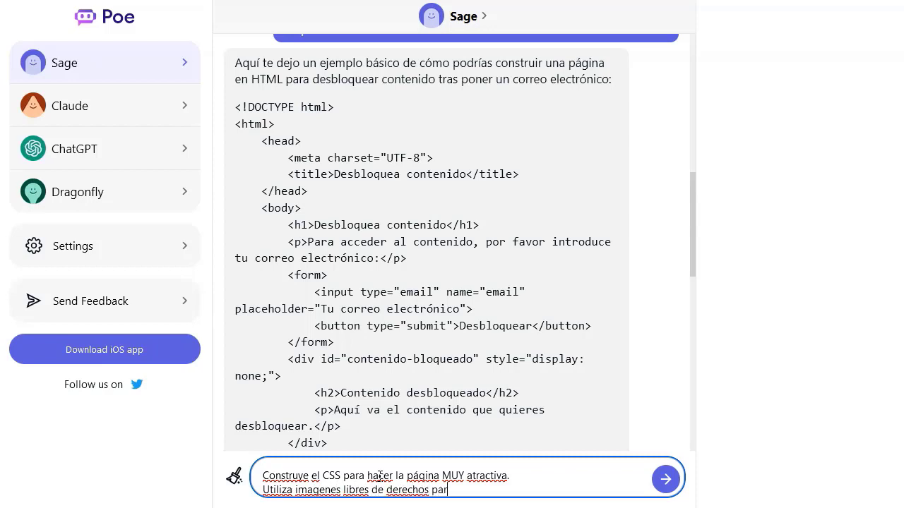
key("BackSpace")
key("BackSpace")
key("BackSpace")
key("BackSpace")
key("Return")
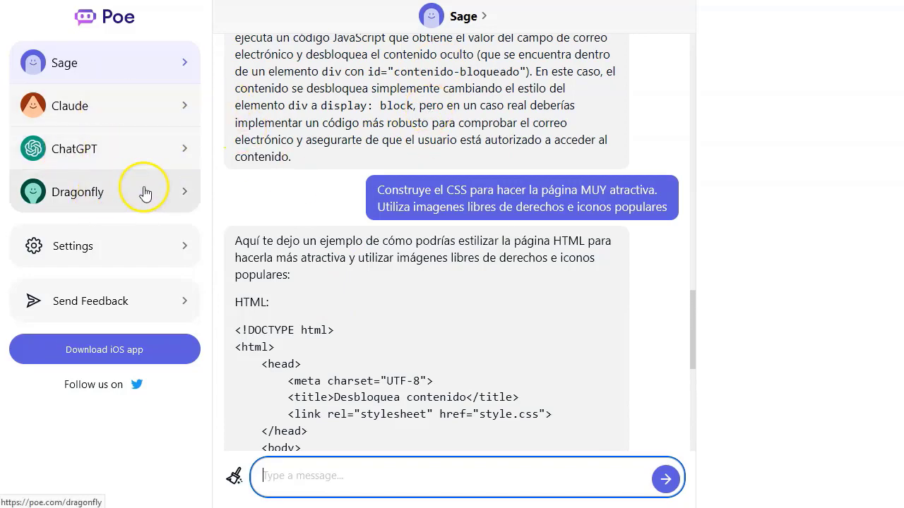
Step: Select all of Sage's new HTML and CSS code and switch to the HTML file in Notepad++
scroll(313, 282, "down", 3)
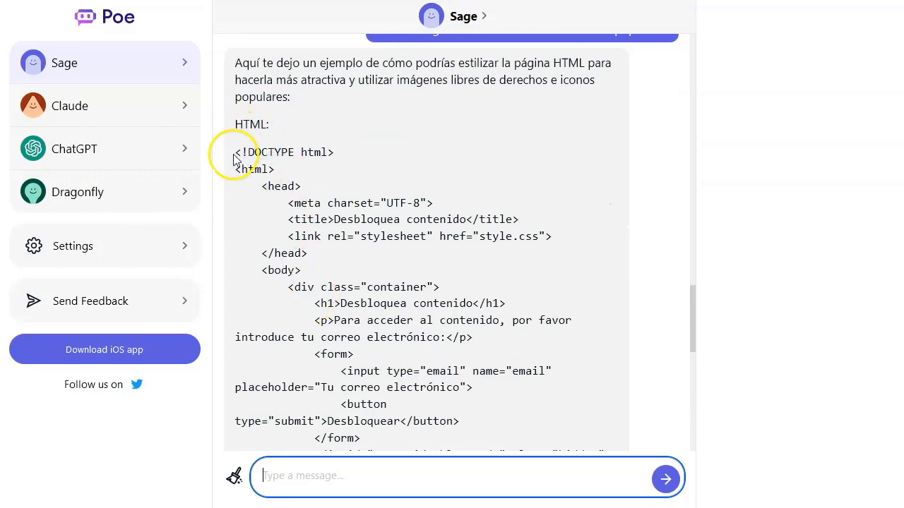
left_click_drag(237, 154, 340, 285)
scroll(340, 286, "down", 10)
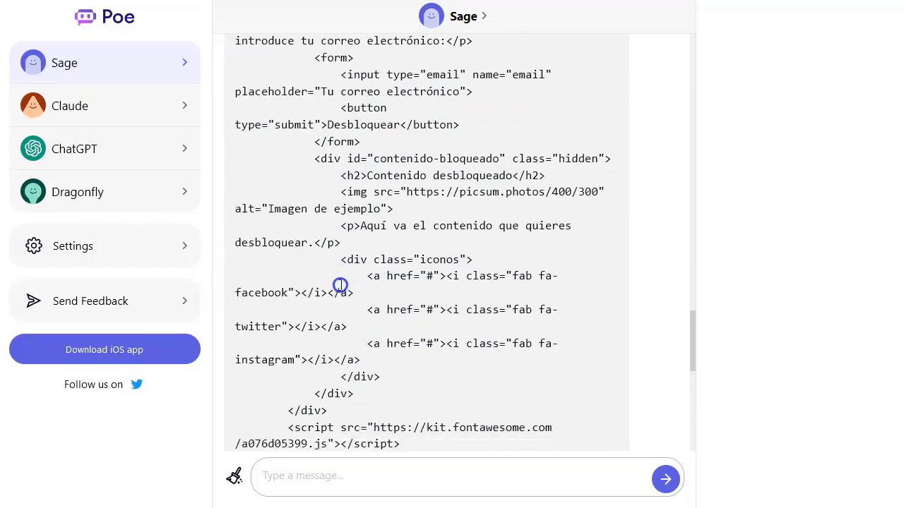
scroll(340, 285, "down", 6)
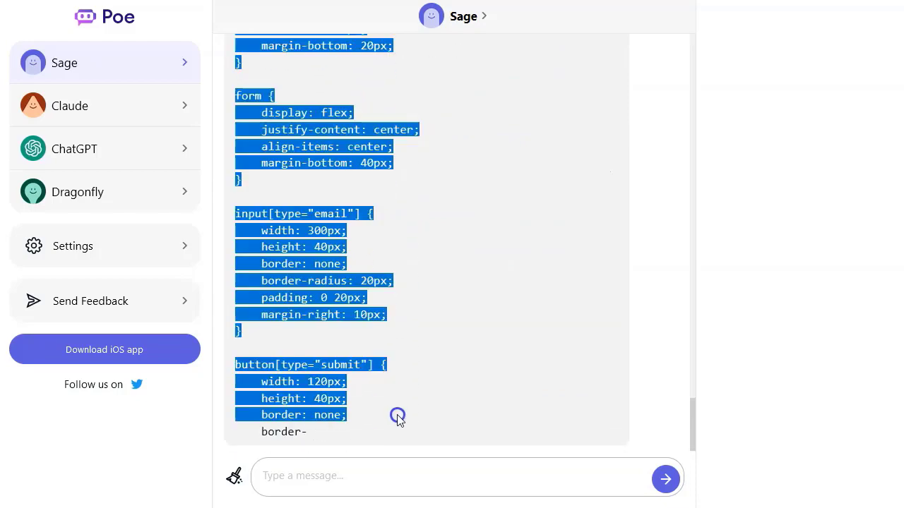
left_click(458, 421)
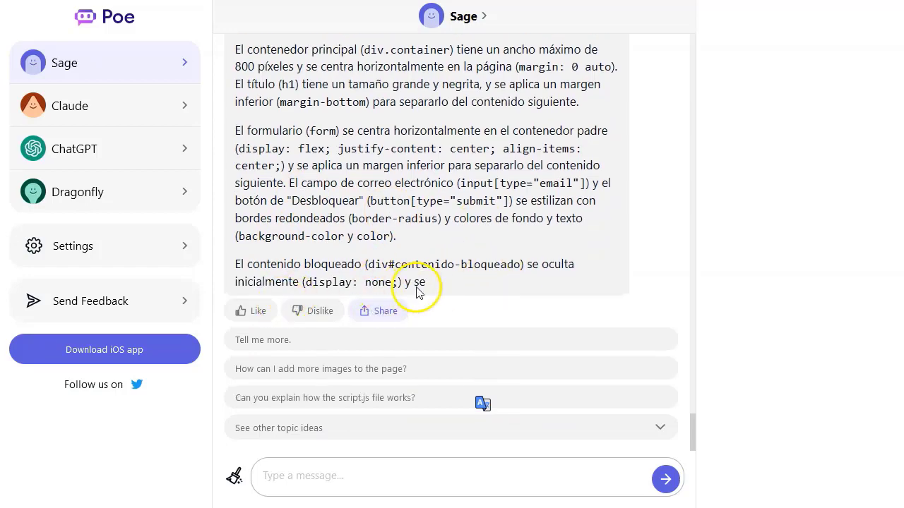
scroll(479, 194, "up", 5)
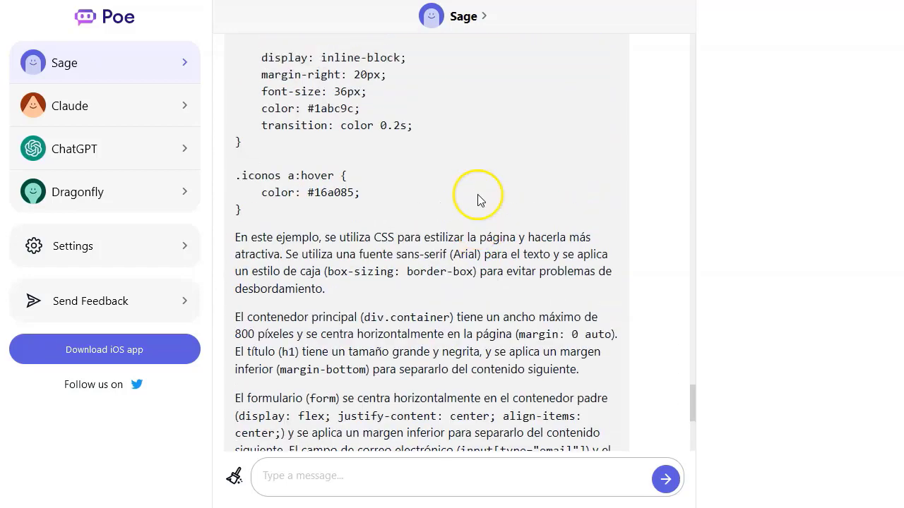
scroll(287, 176, "up", 20)
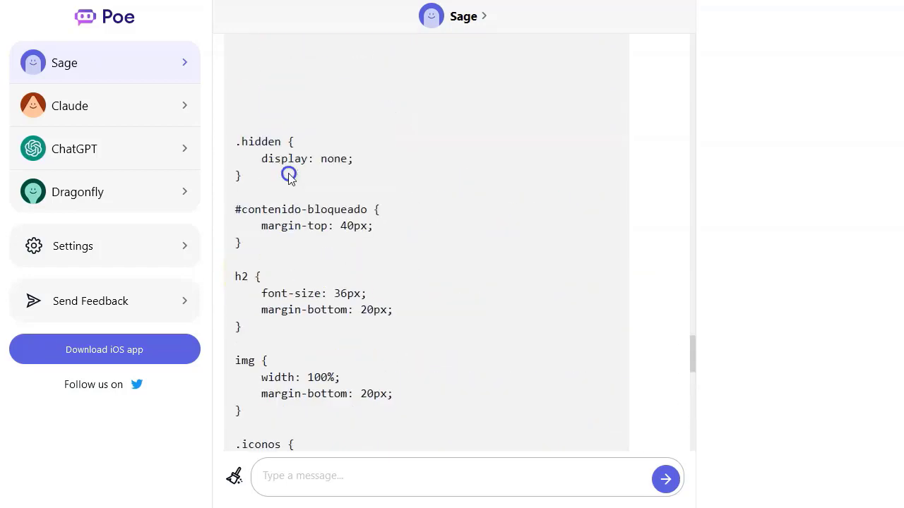
left_click_drag(289, 174, 239, 290)
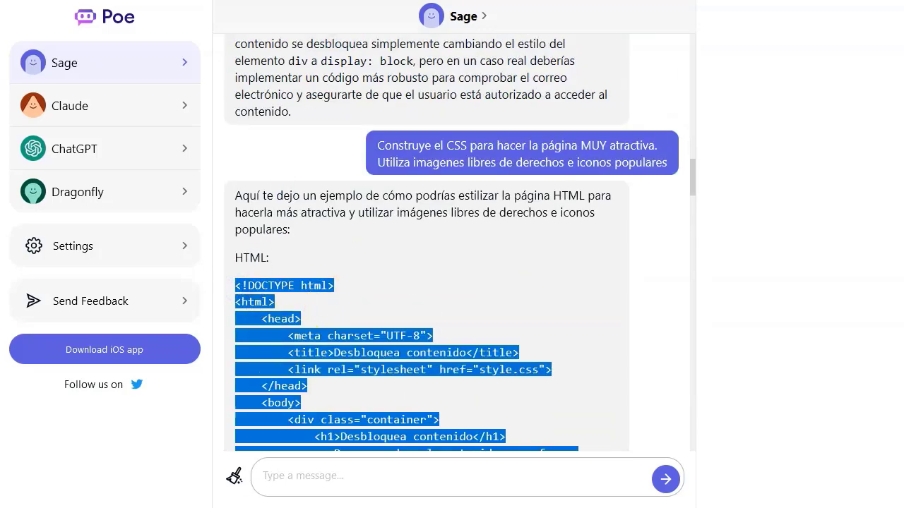
key("alt+Tab")
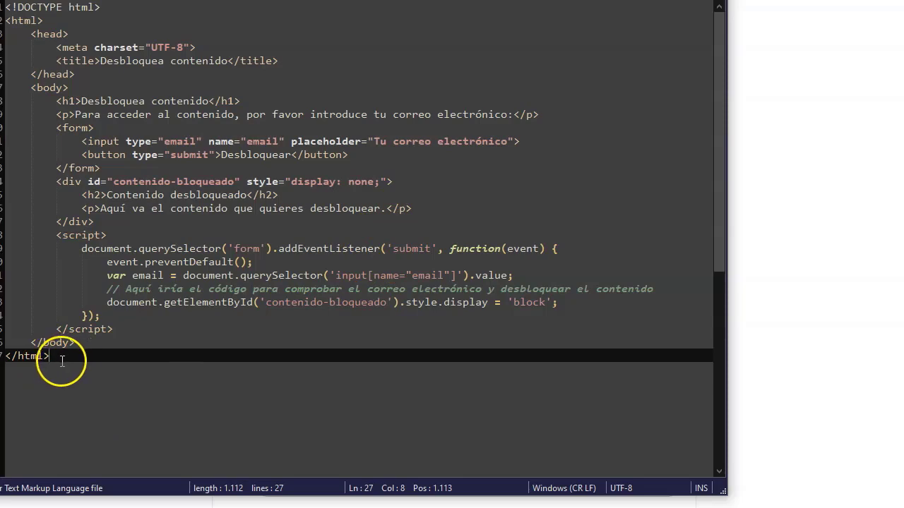
Step: Replace the entire old HTML file with Sage's pasted HTML and CSS code
left_click_drag(61, 361, 13, 7)
key("Delete")
key("ctrl+v")
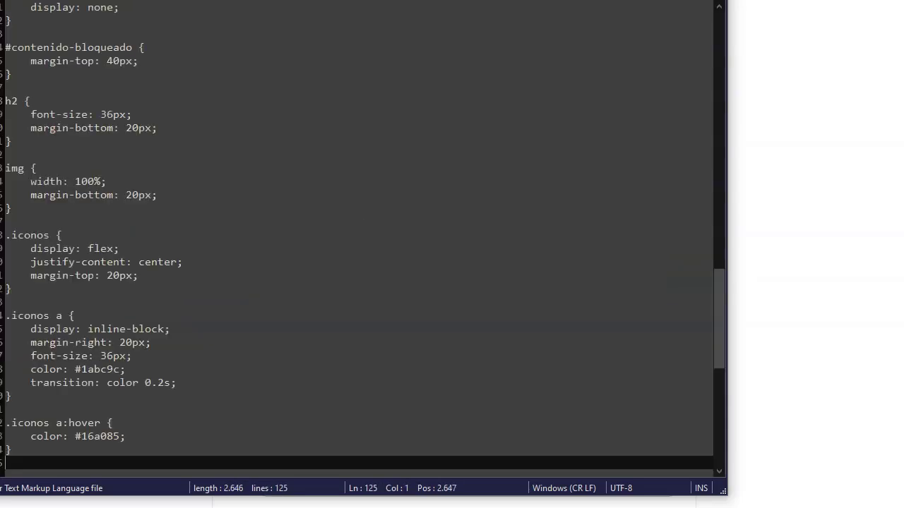
scroll(296, 147, "up", 20)
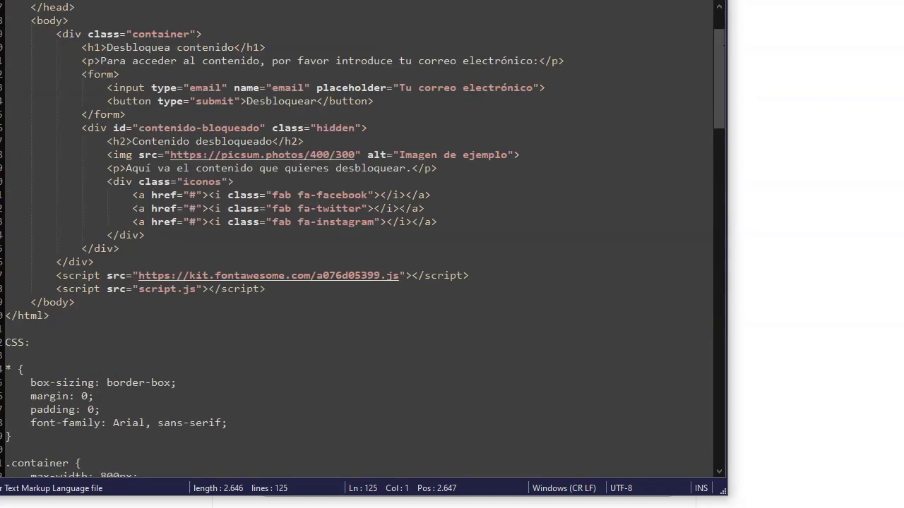
Step: Launch the file in a browser to preview the styled page
left_click(437, 1)
left_click(440, 8)
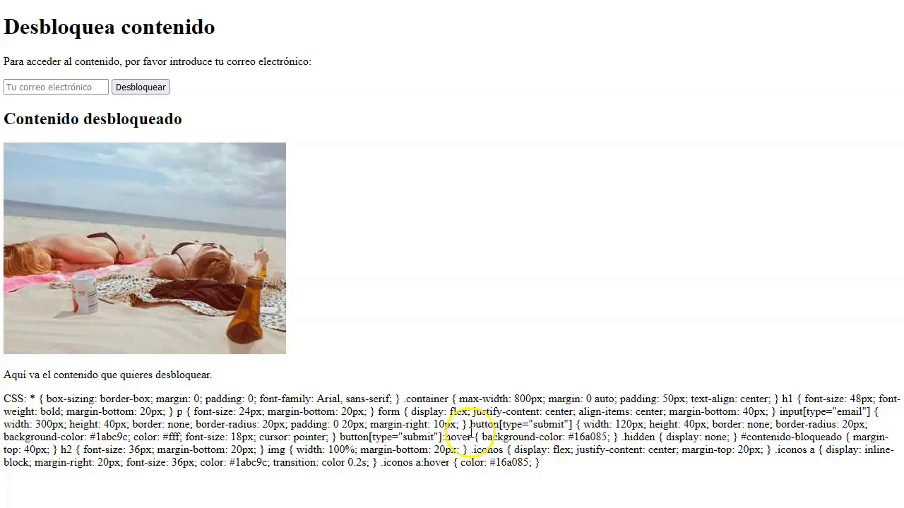
key("alt+Tab")
Step: Select the stray 'CSS:' label in the code, then view the updated page
left_click(268, 358)
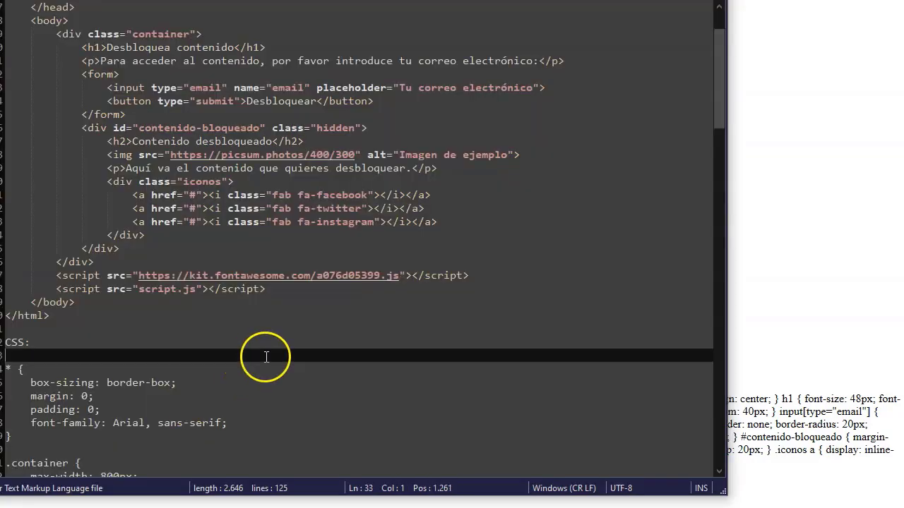
scroll(141, 378, "down", 3)
scroll(150, 371, "down", 4)
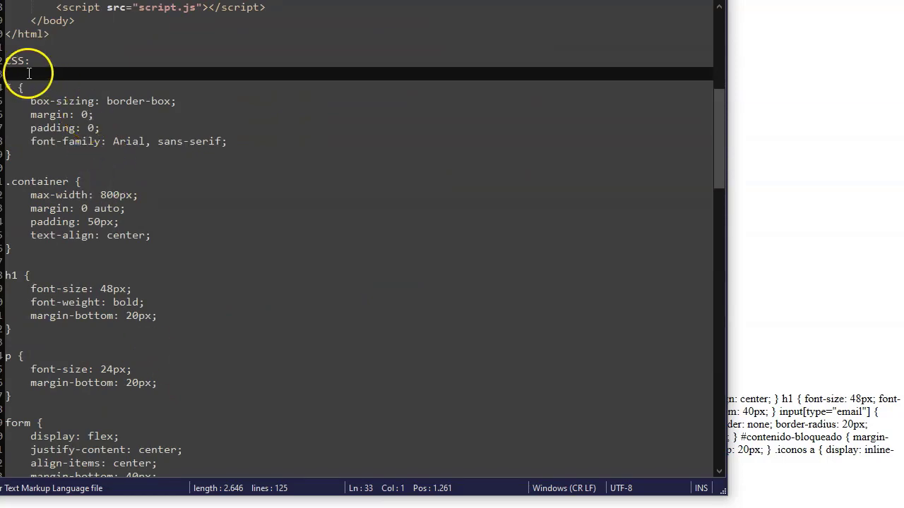
left_click_drag(6, 60, 30, 61)
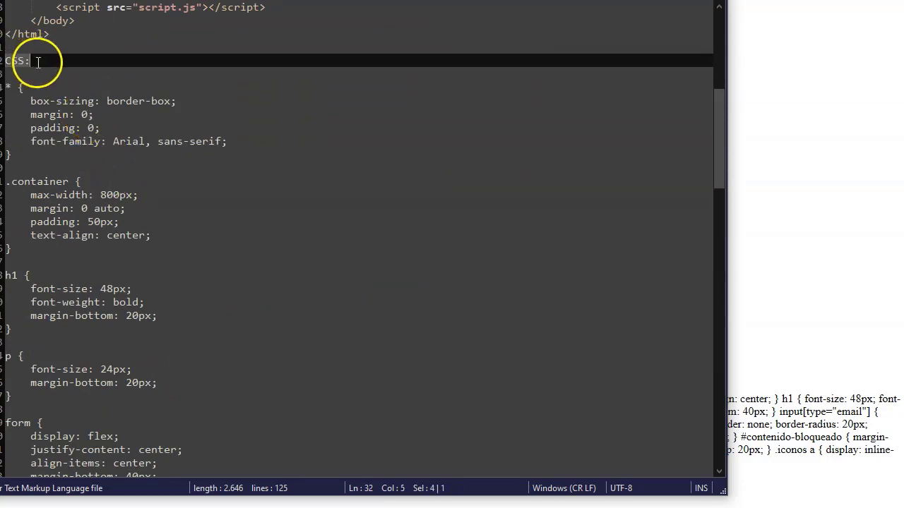
key("alt+Tab")
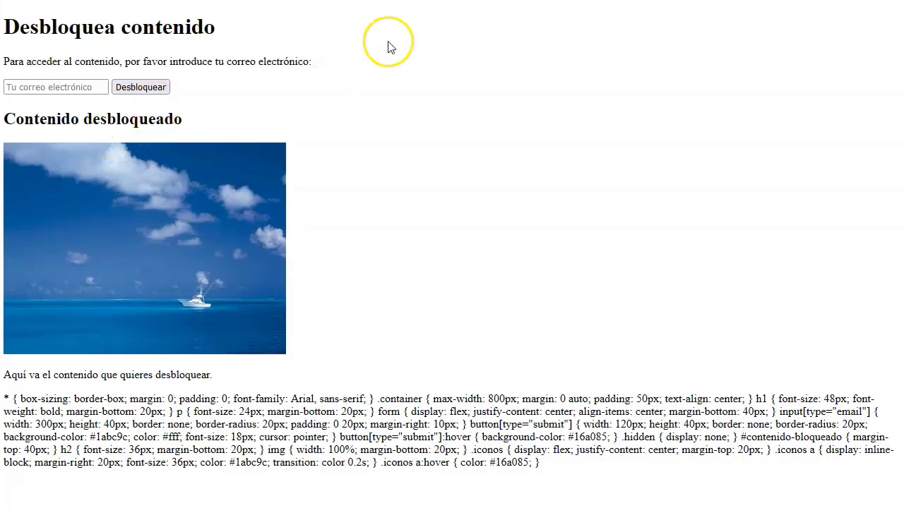
Step: Open codepen.io in a new tab and start a new empty pen
key("ctrl+t")
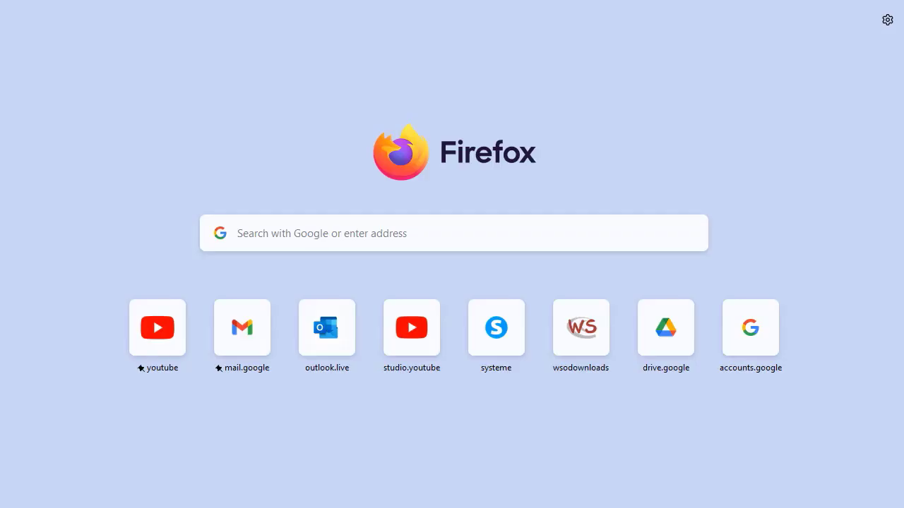
key("ctrl+l")
type("code")
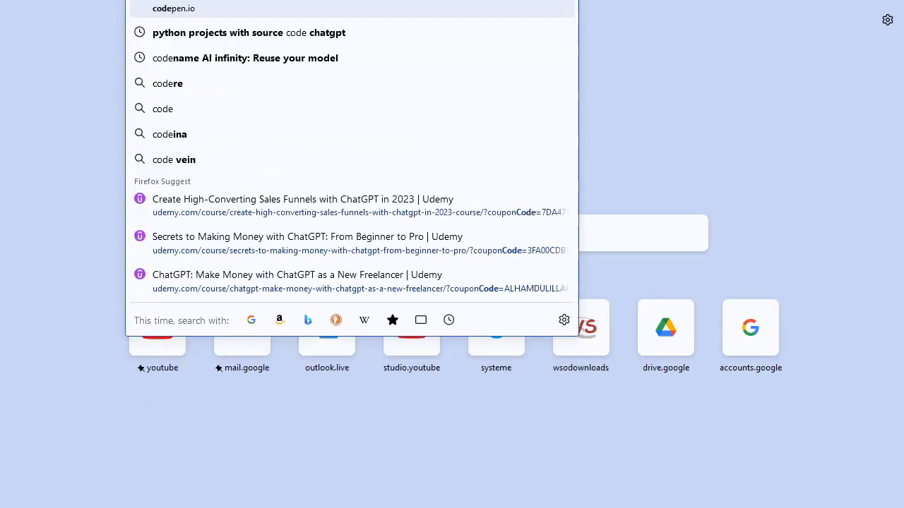
key("Return")
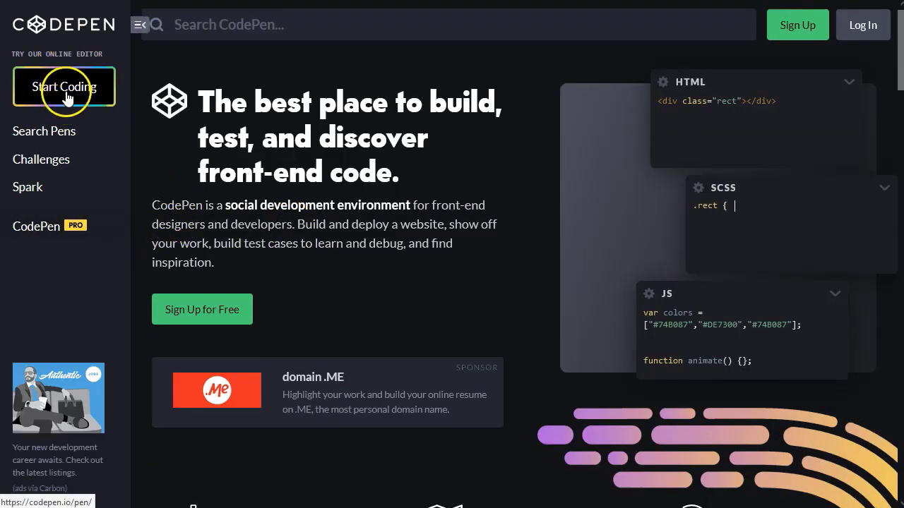
left_click(66, 96)
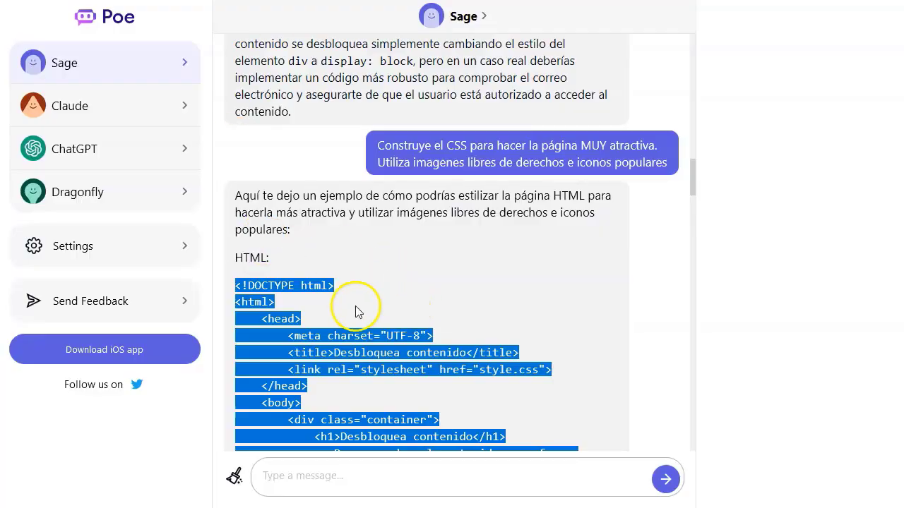
Step: Copy the HTML block from Sage's reply in Poe and return to the pen
left_click(373, 312)
scroll(353, 303, "down", 3)
left_click_drag(235, 107, 289, 305)
scroll(351, 353, "down", 2)
scroll(351, 326, "down", 4)
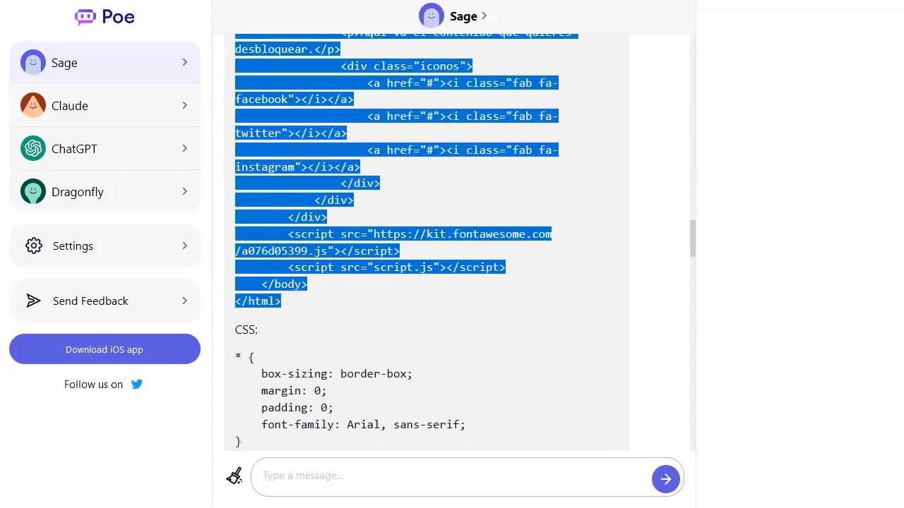
key("ctrl+c")
key("alt+Tab")
Step: Paste the HTML into the pen's HTML panel and check the unstyled preview
left_click(177, 136)
key("ctrl+v")
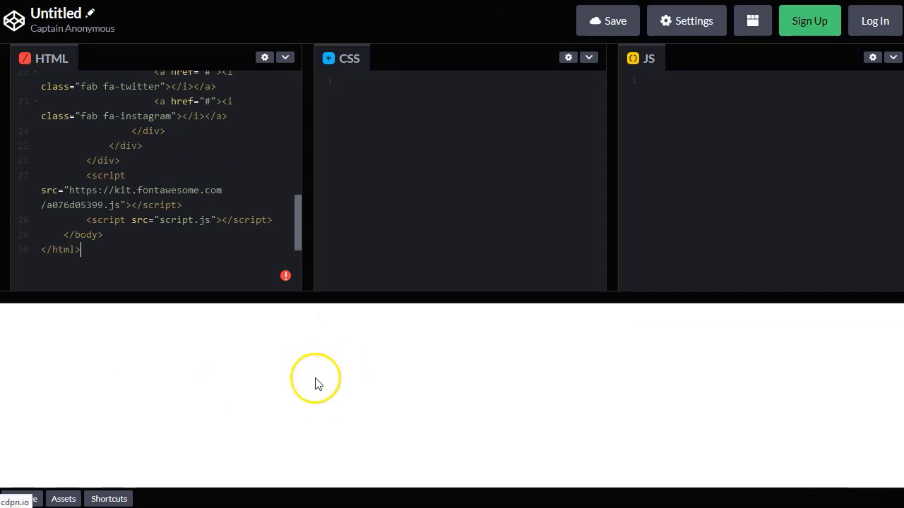
scroll(145, 393, "down", 3)
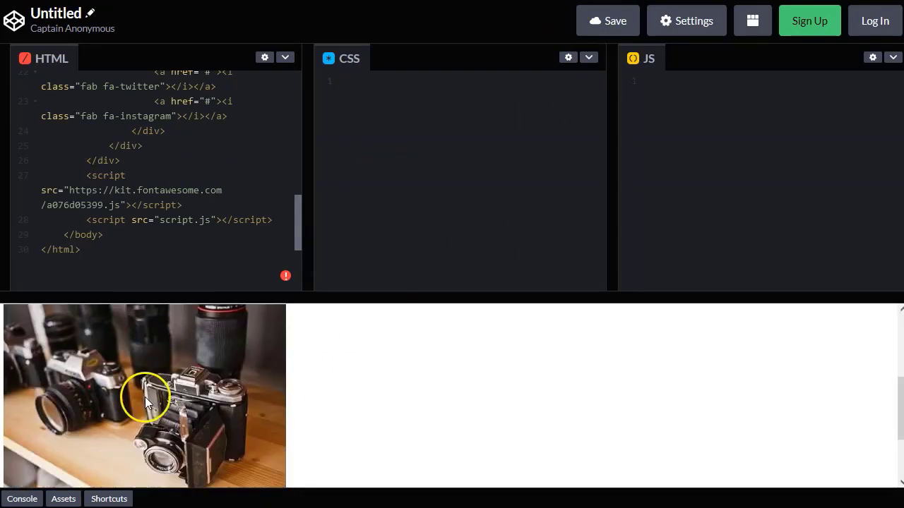
scroll(212, 422, "up", 5)
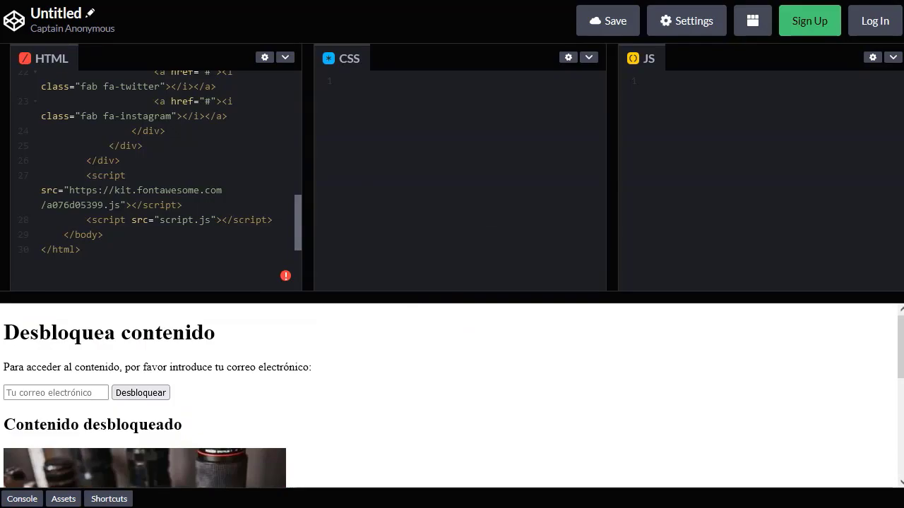
Step: Select Sage's entire CSS code block in the Poe chat
key("alt+Tab")
scroll(283, 332, "down", 2)
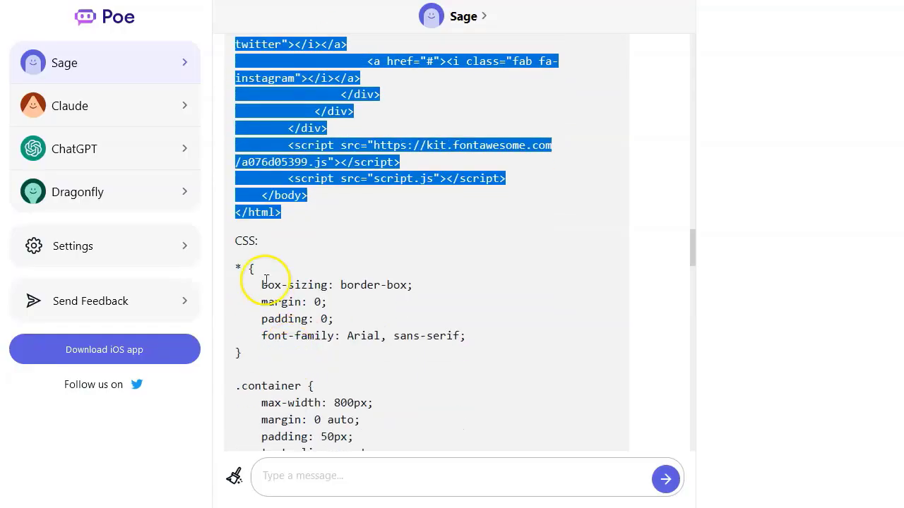
left_click_drag(250, 269, 265, 205)
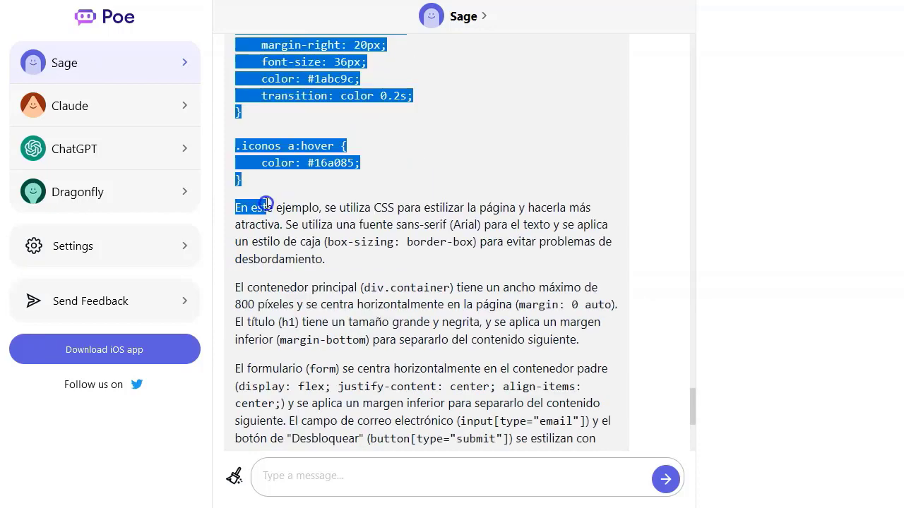
left_click(397, 370)
Step: Paste Sage's CSS into the CodePen pen's stylesheet
key("alt+Tab")
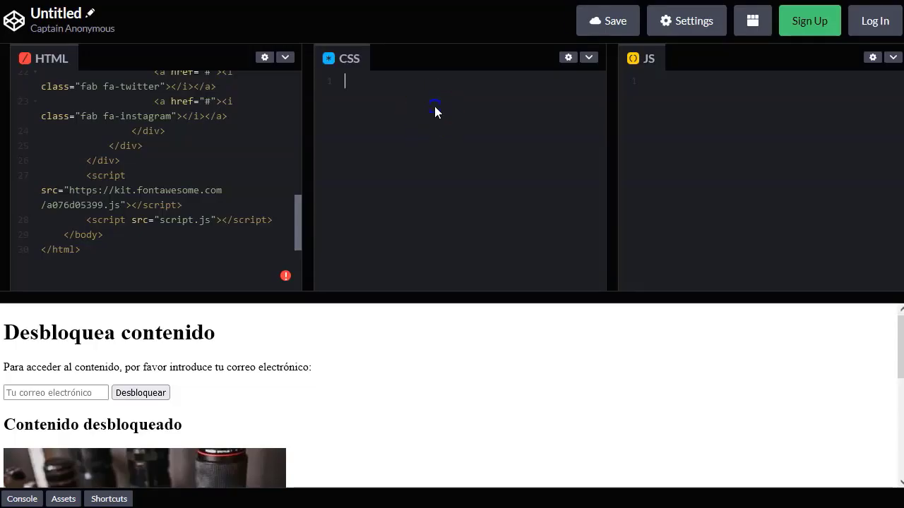
key("ctrl+v")
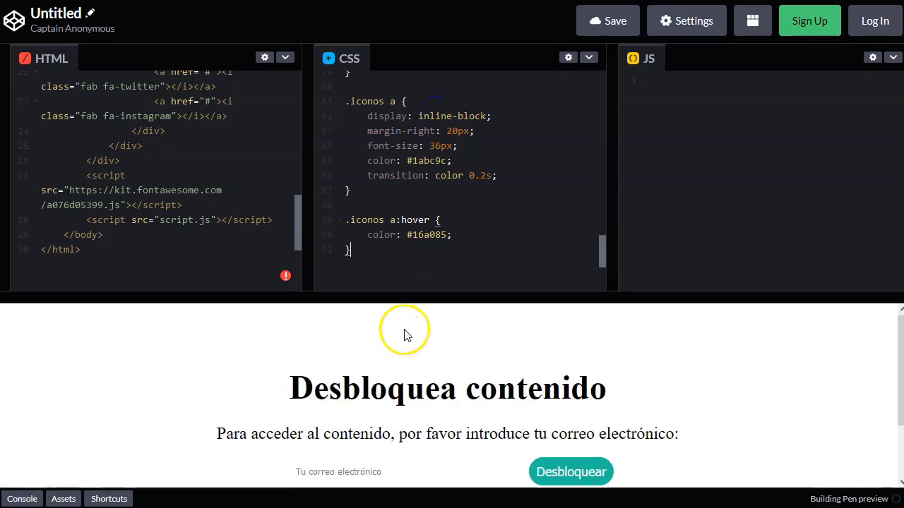
scroll(202, 358, "down", 1)
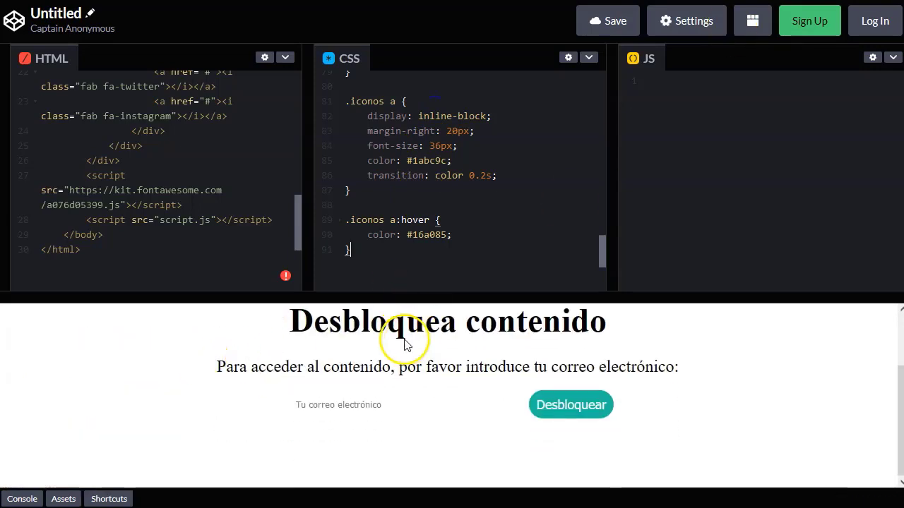
scroll(353, 353, "up", 1)
scroll(339, 373, "down", 1)
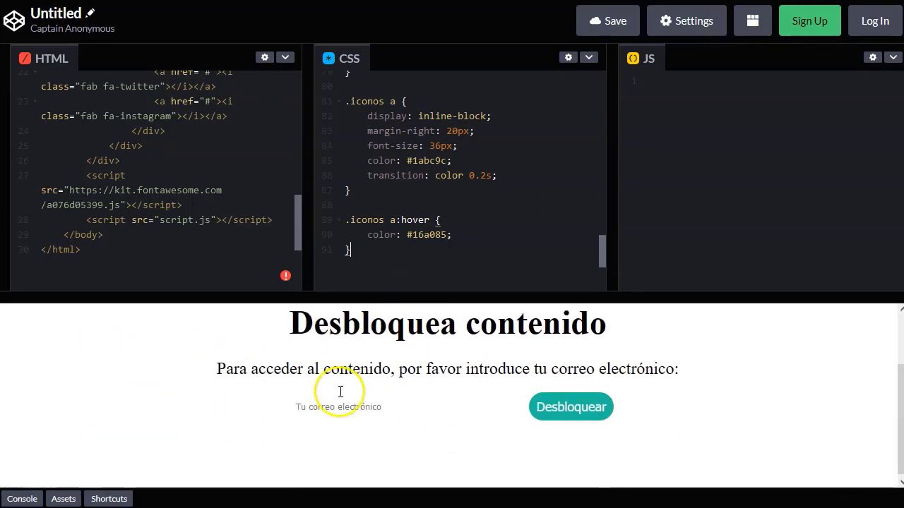
Step: Submit the preview's unlock form with the email field still empty
left_click(339, 406)
left_click(699, 405)
left_click(405, 405)
left_click(577, 409)
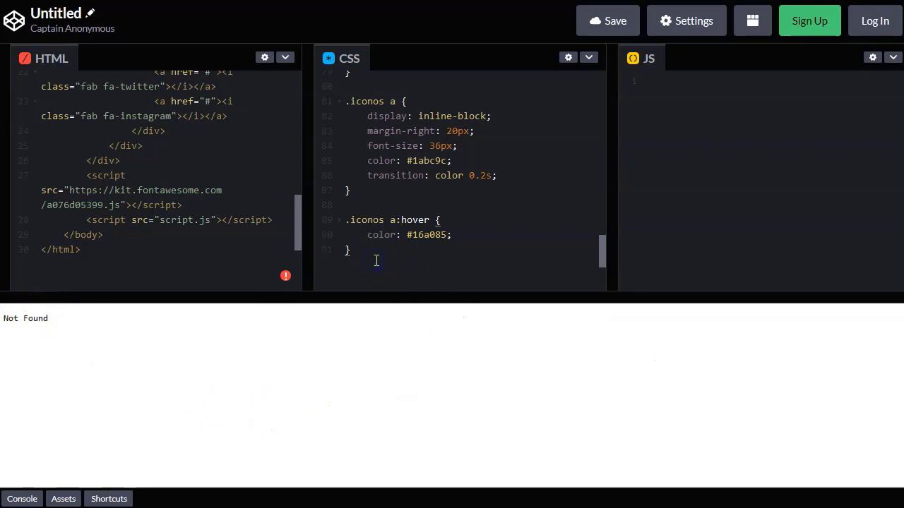
scroll(141, 212, "up", 6)
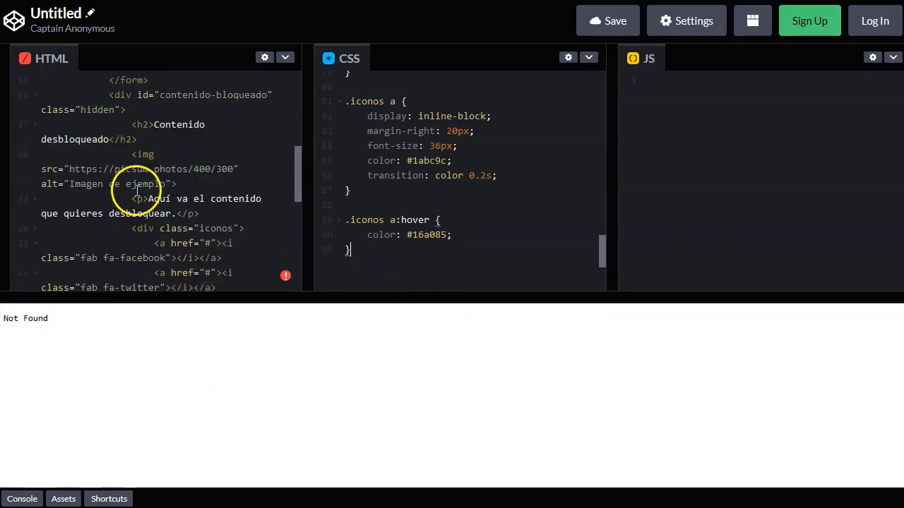
scroll(432, 210, "up", 12)
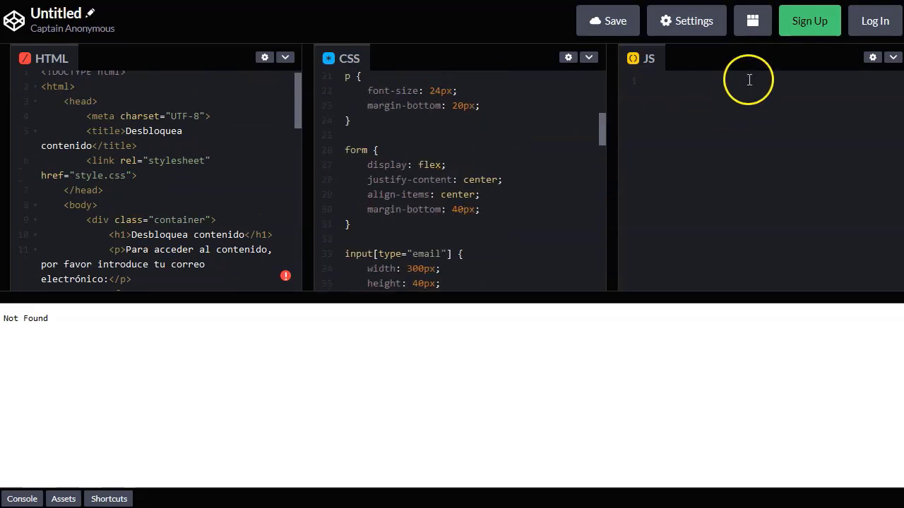
scroll(429, 132, "down", 15)
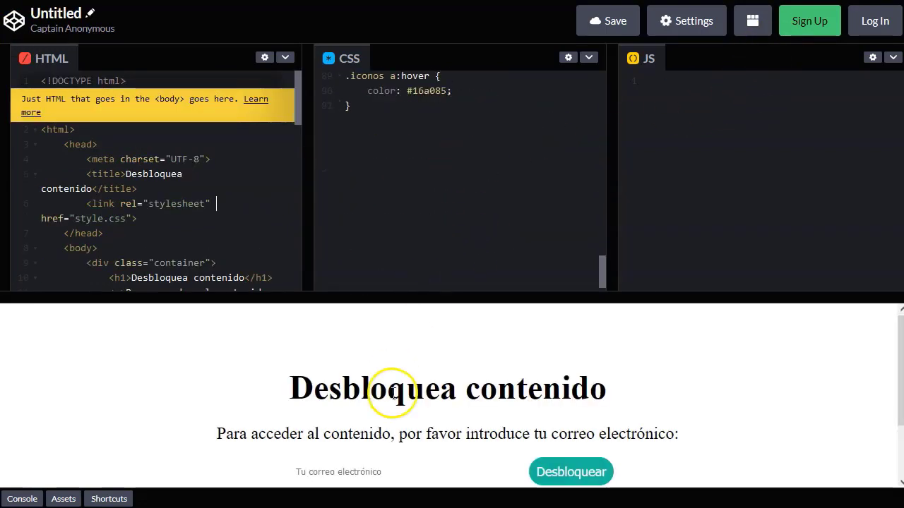
scroll(339, 385, "down", 1)
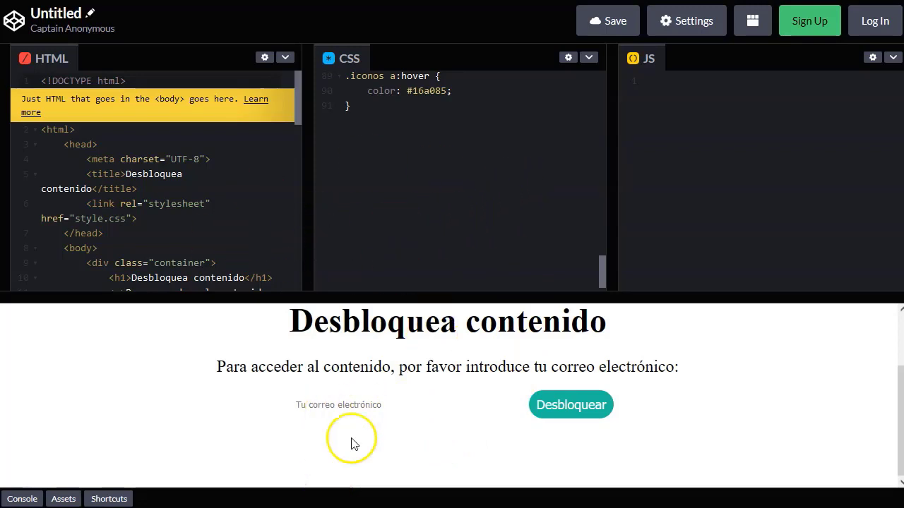
Step: Submit 'micorre' through the Desbloquear form; the preview returns Not Found
left_click(364, 408)
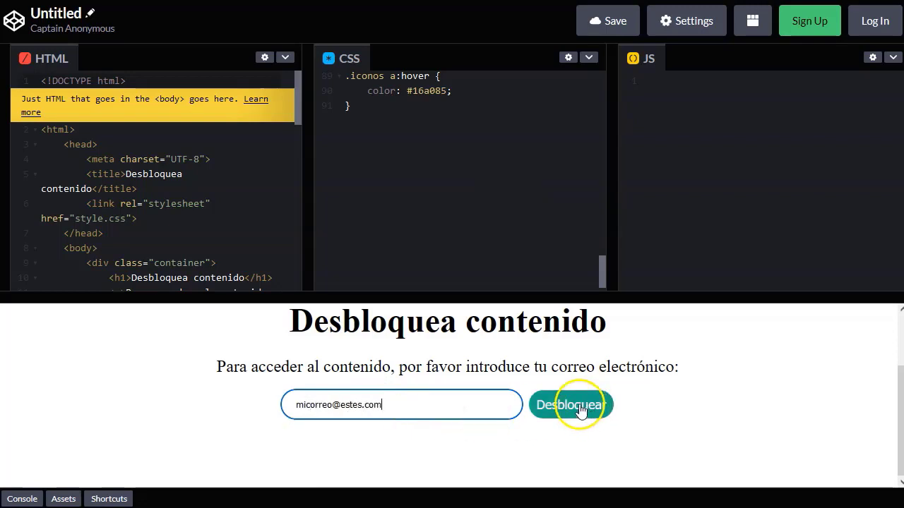
left_click(581, 409)
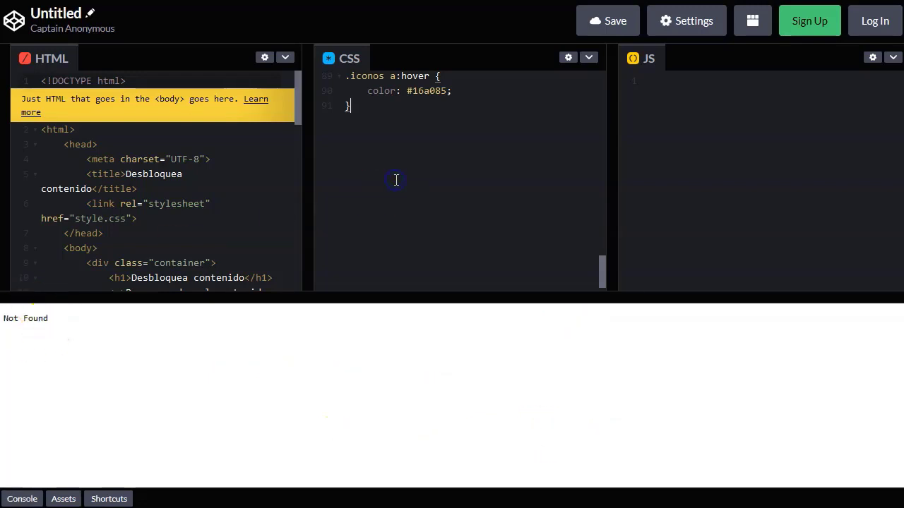
scroll(202, 212, "down", 5)
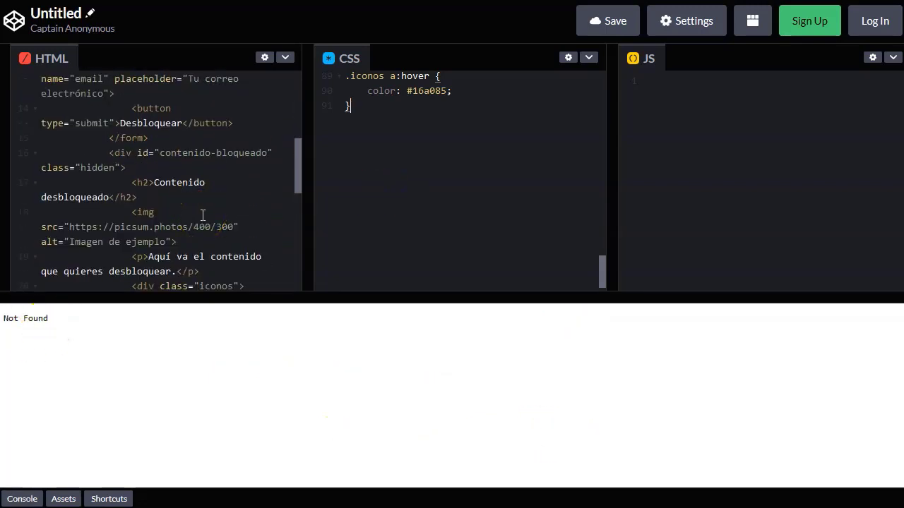
scroll(203, 214, "down", 10)
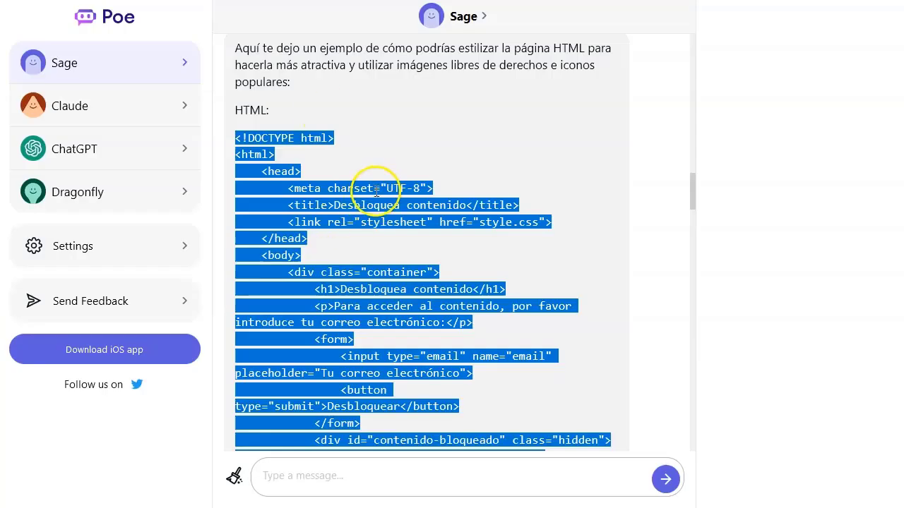
left_click(377, 185)
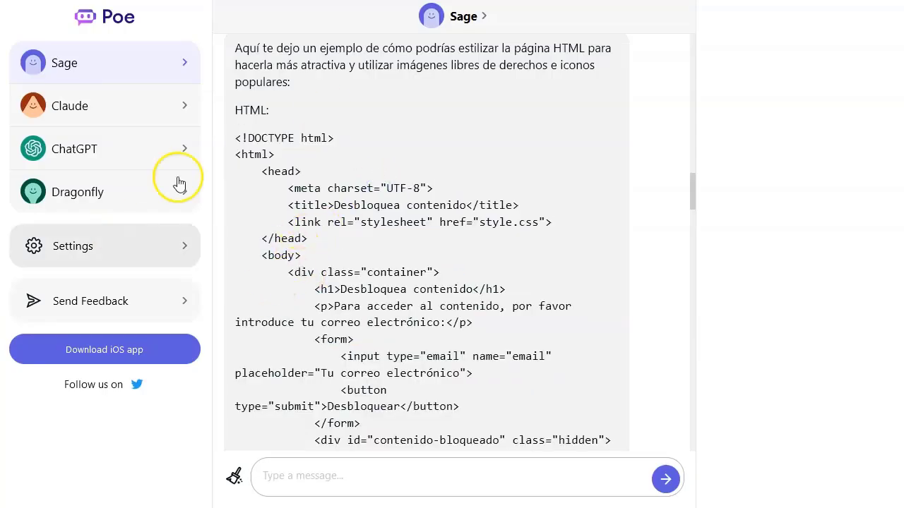
Step: Clear the Sage chat's context, then look through the Claude and Dragonfly conversations
scroll(369, 222, "up", 5)
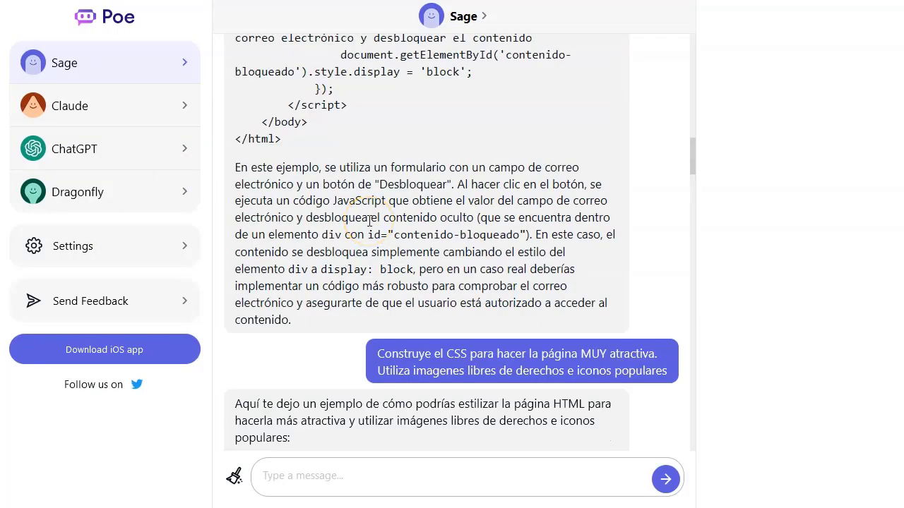
left_click(234, 476)
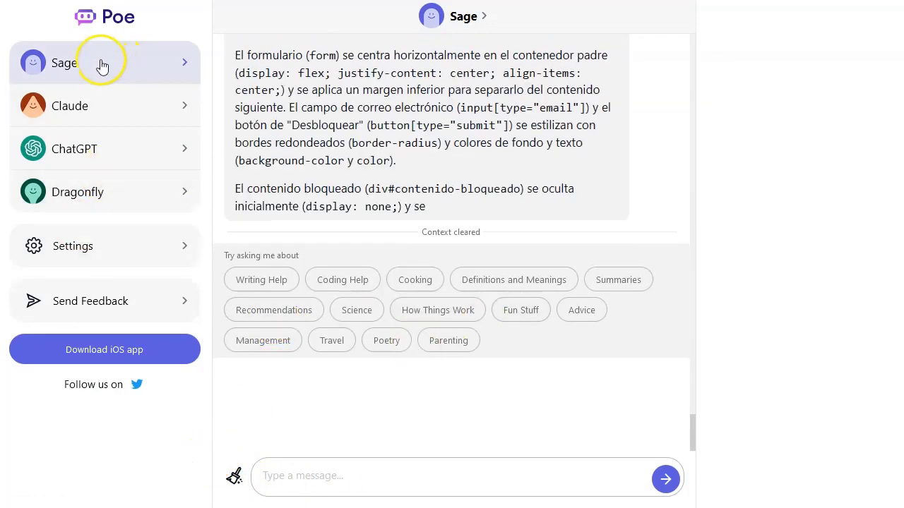
left_click(116, 118)
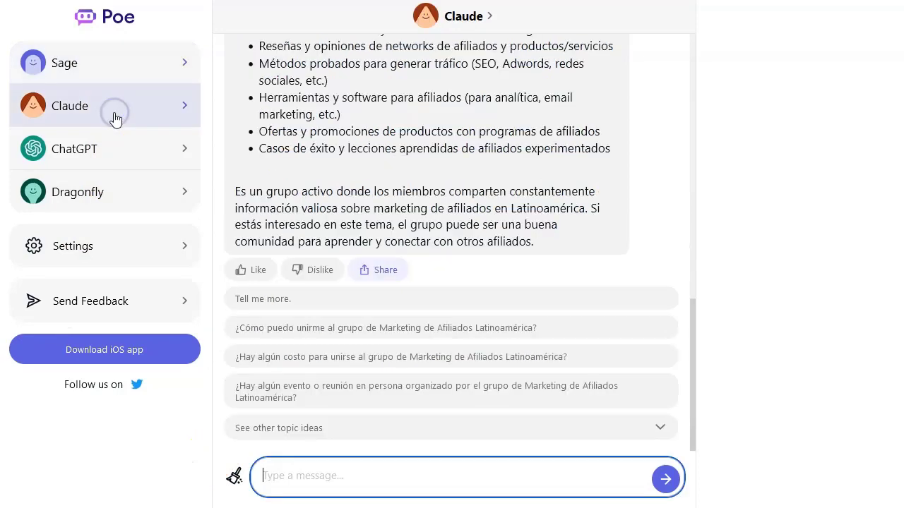
left_click(120, 196)
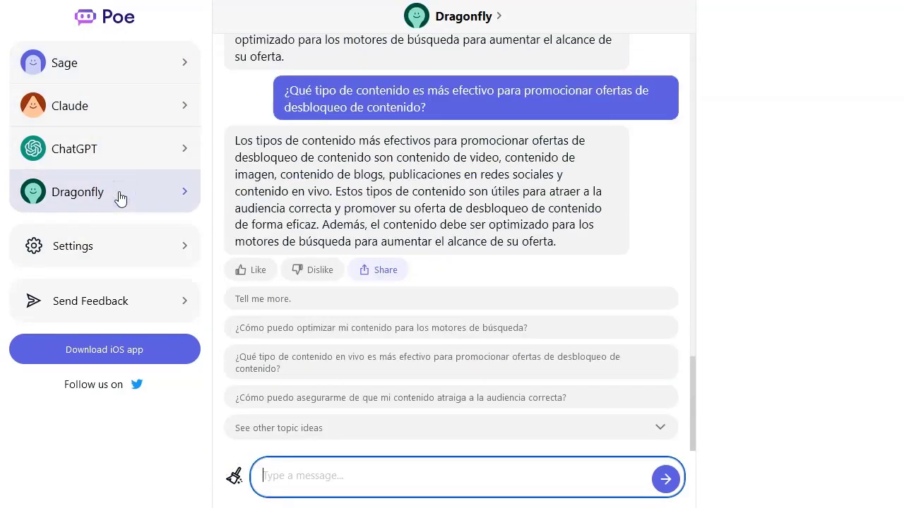
scroll(438, 189, "up", 10)
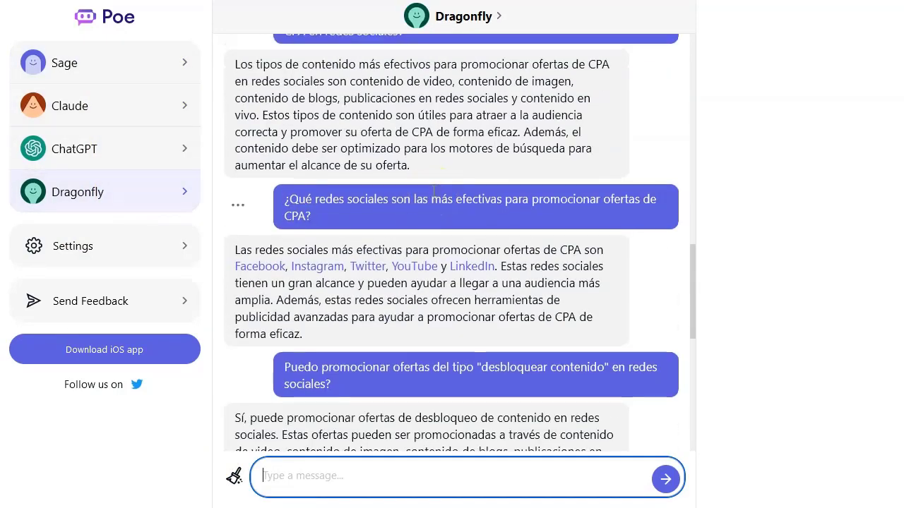
scroll(434, 190, "up", 3)
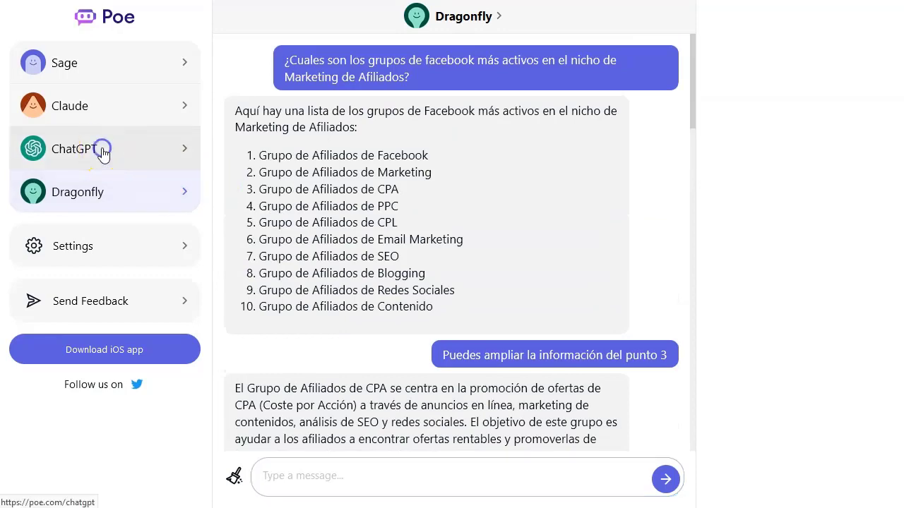
left_click(102, 148)
Step: Compare the Sage, Claude and ChatGPT chats, ending on Dragonfly's Facebook groups list
left_click(116, 65)
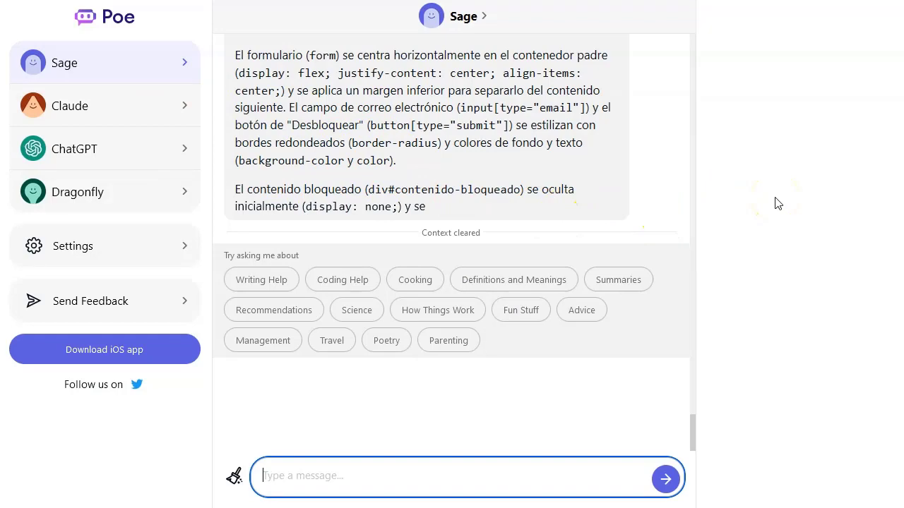
left_click(105, 105)
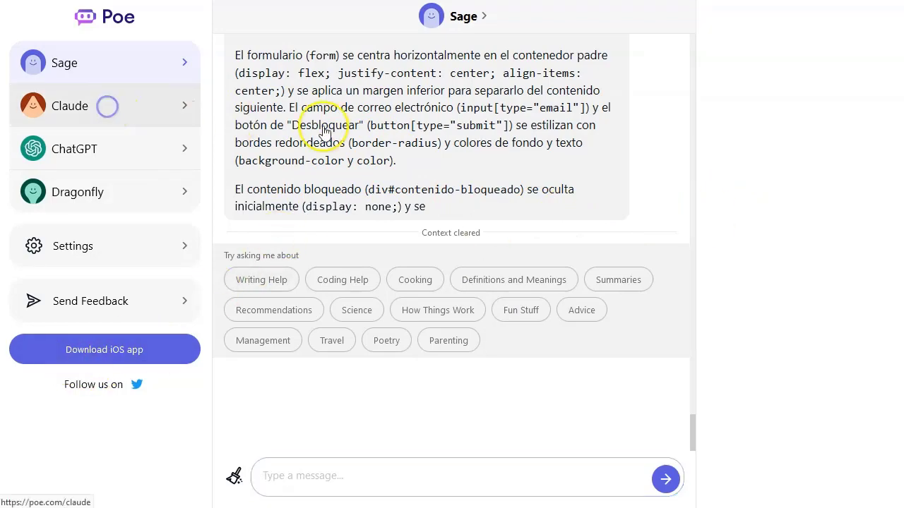
left_click(145, 148)
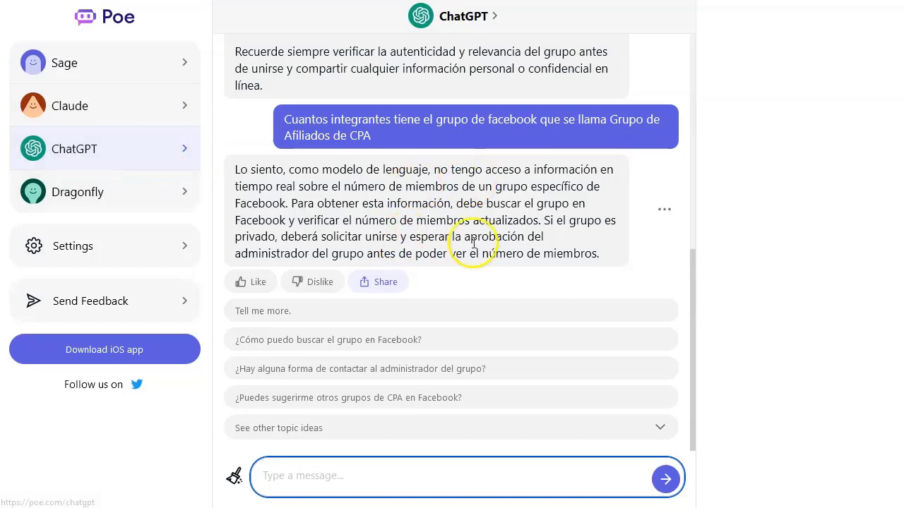
scroll(500, 230, "up", 5)
scroll(499, 230, "up", 1)
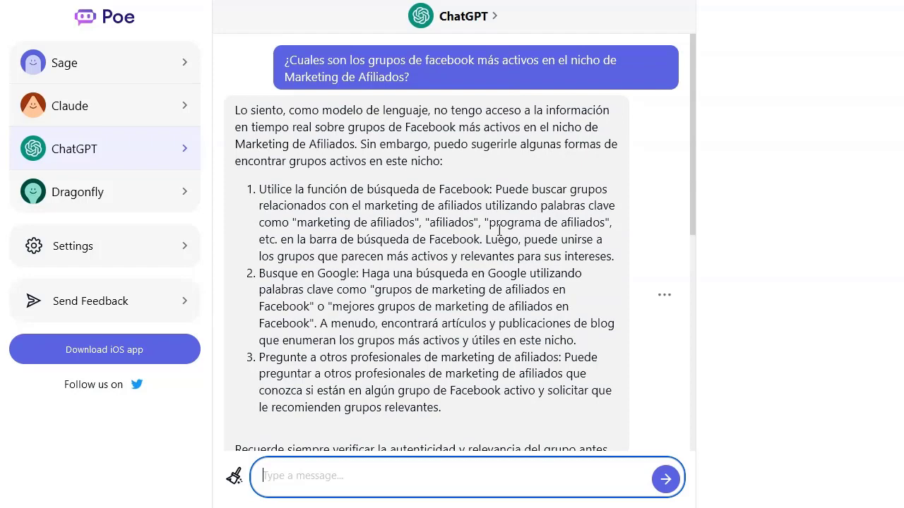
scroll(499, 229, "down", 6)
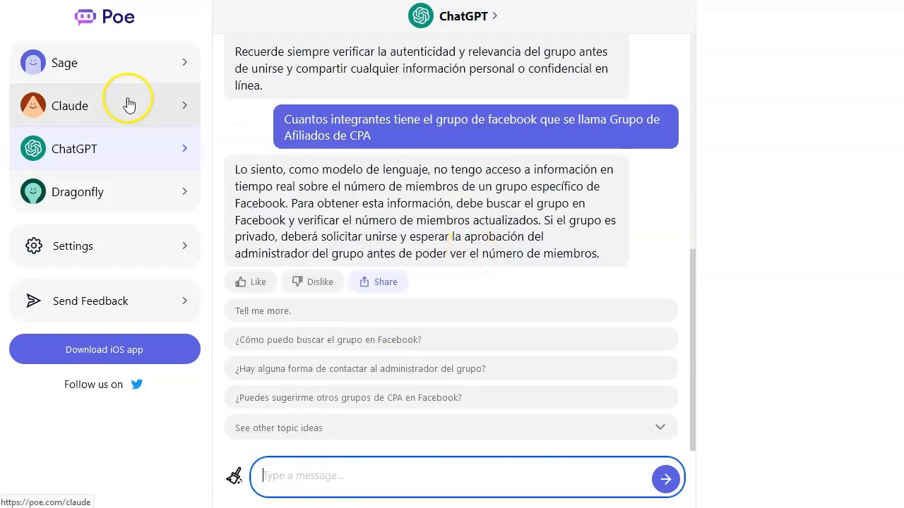
left_click(125, 98)
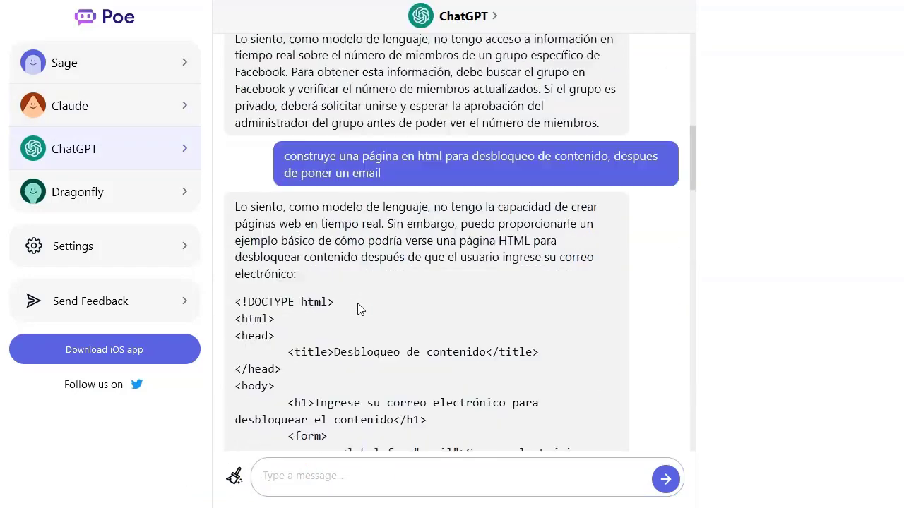
scroll(358, 309, "up", 8)
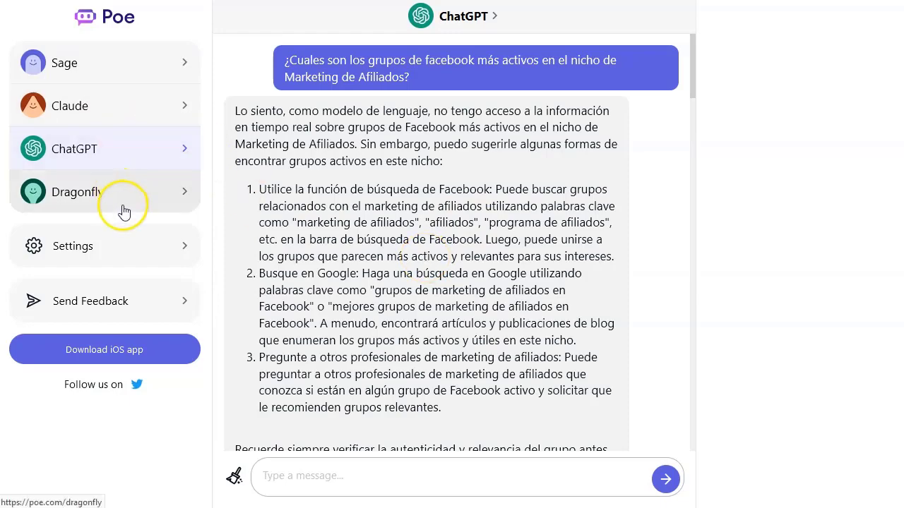
scroll(485, 281, "down", 20)
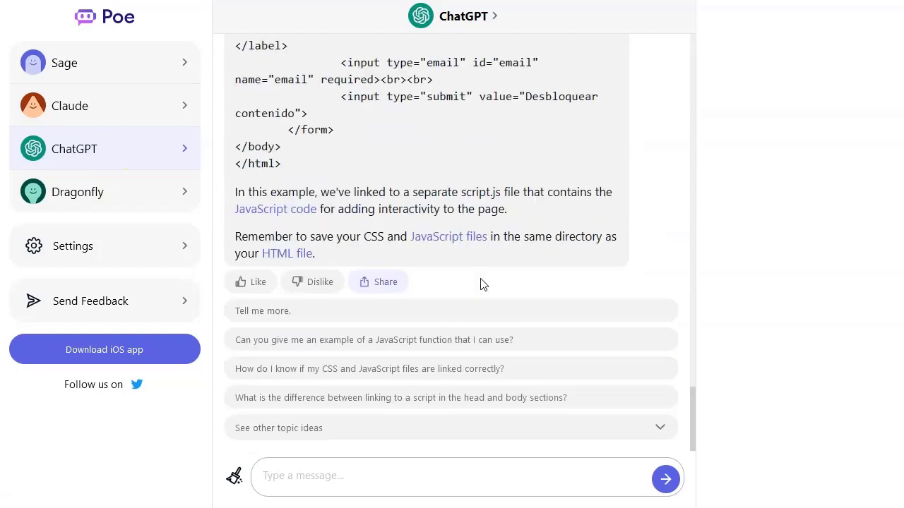
left_click(133, 198)
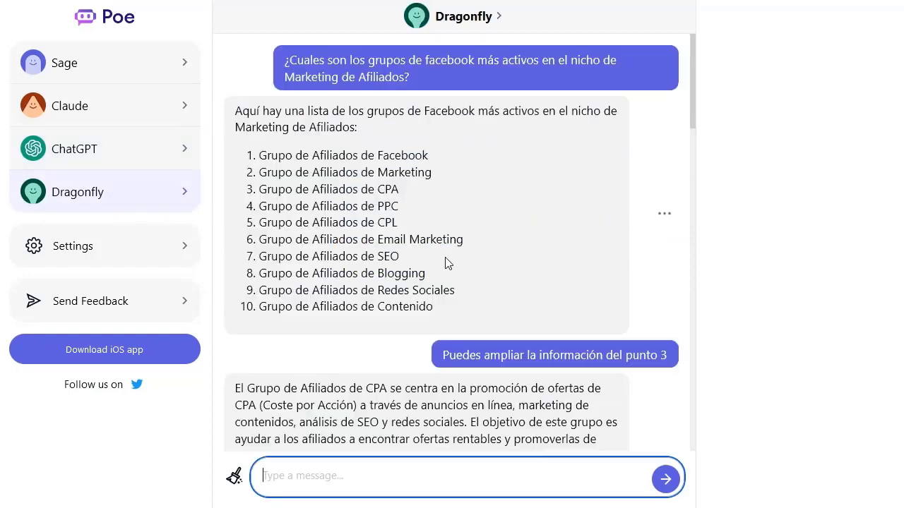